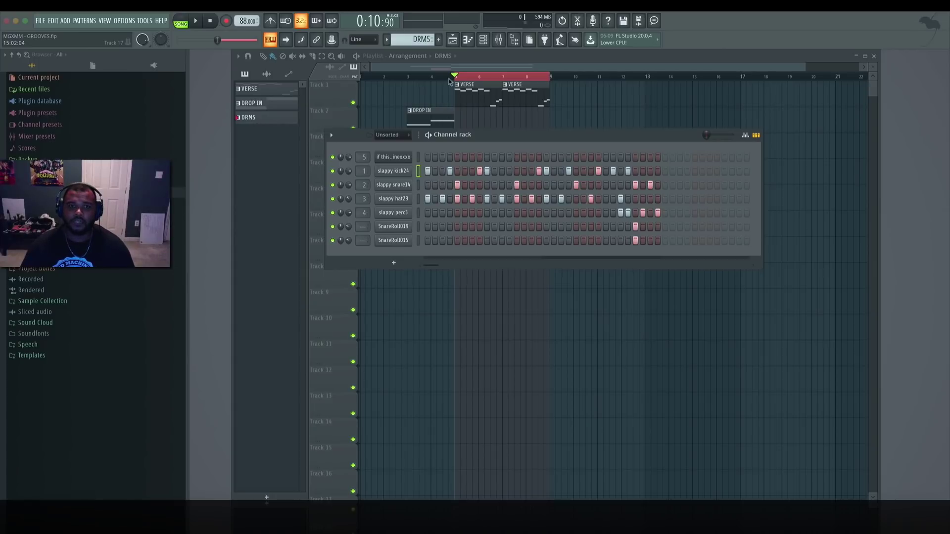
Play the arrangement with the DRMS drum clips from bar 3, then stop playback.
{"action": "left_click", "coordinate": [414, 79]}
{"action": "key", "text": "space"}
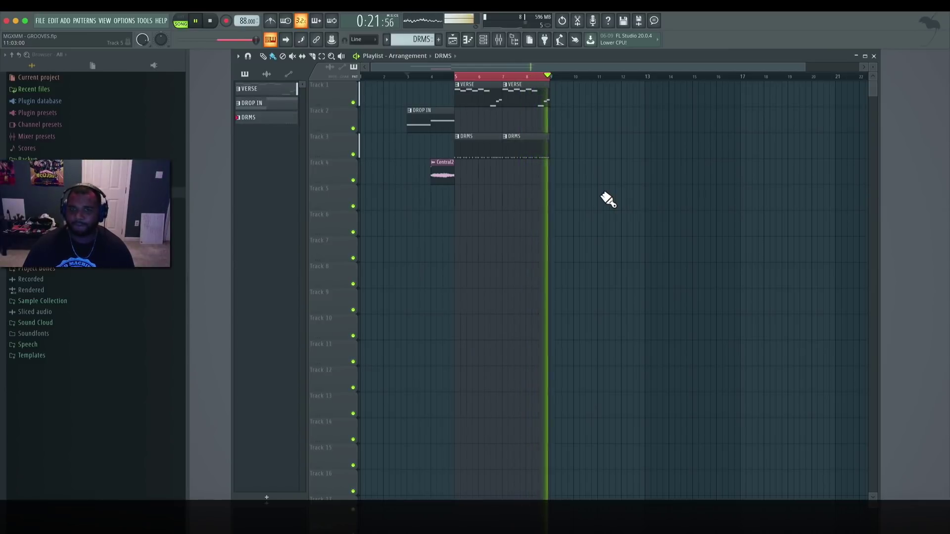
{"action": "key", "text": "space"}
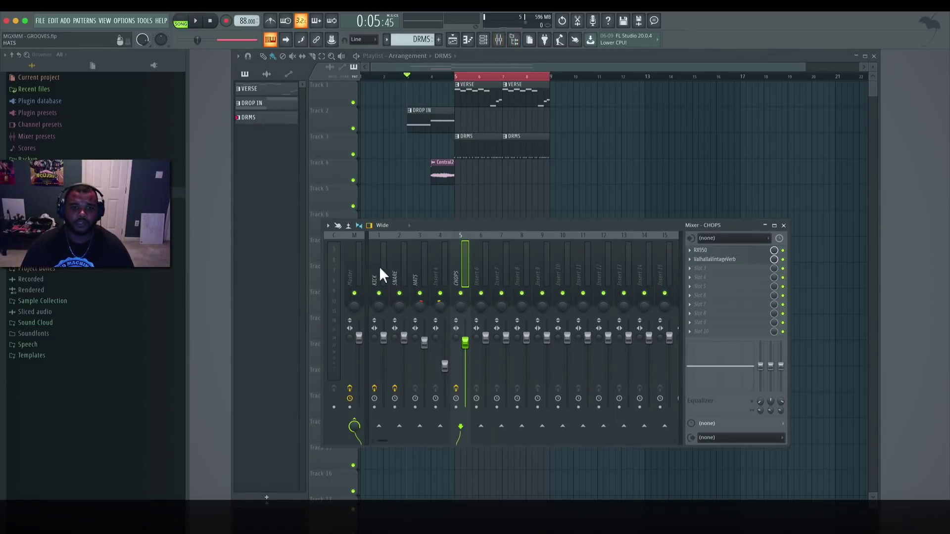
Open Edison on the Master mixer track and play back the recorded song audio.
{"action": "left_click", "coordinate": [354, 275]}
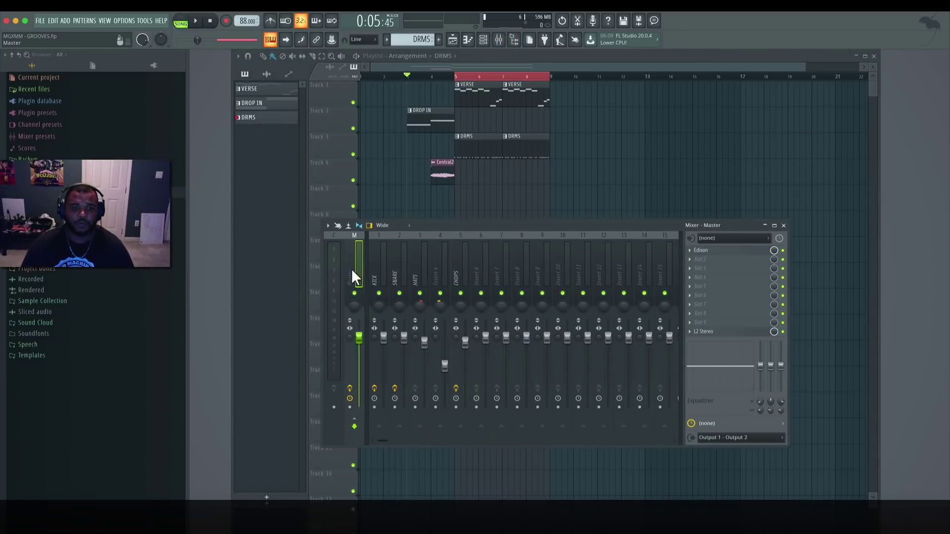
{"action": "left_click", "coordinate": [703, 250]}
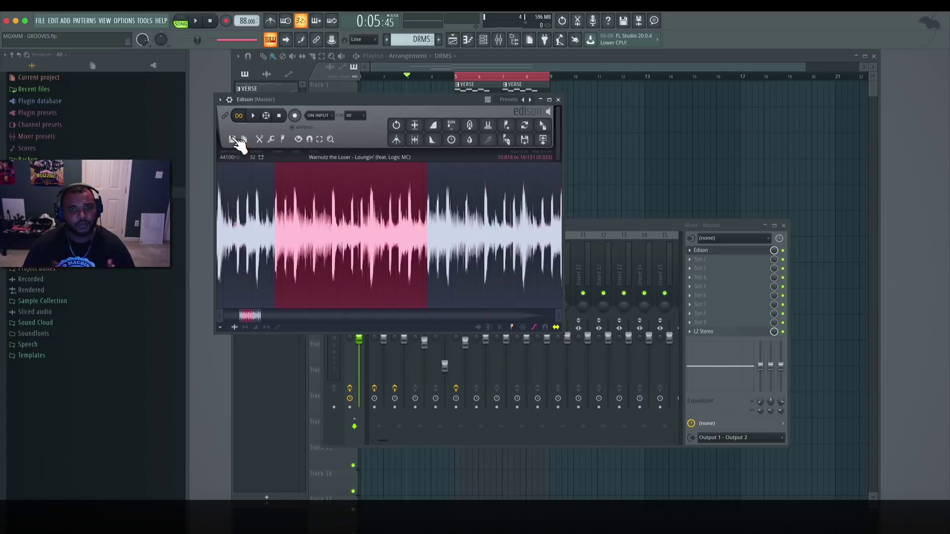
{"action": "left_click", "coordinate": [254, 116]}
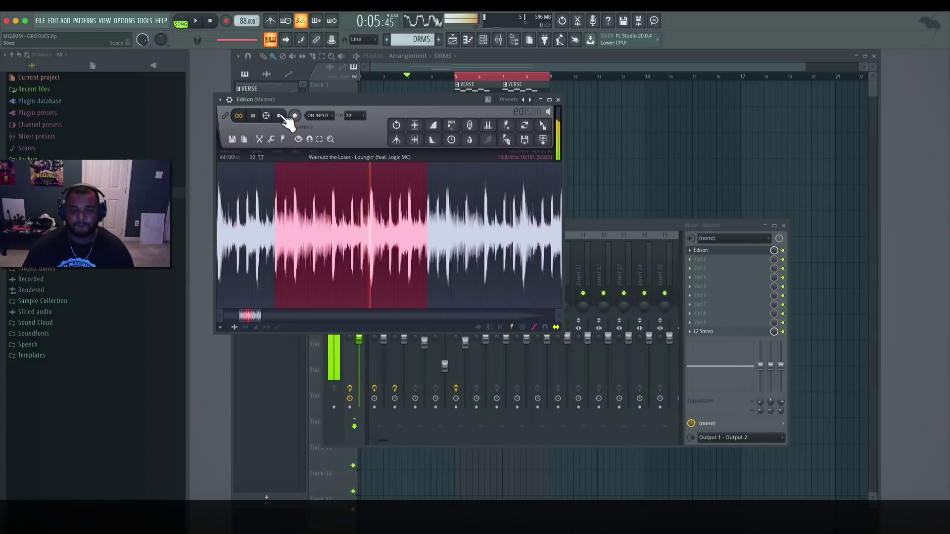
{"action": "left_click", "coordinate": [280, 116]}
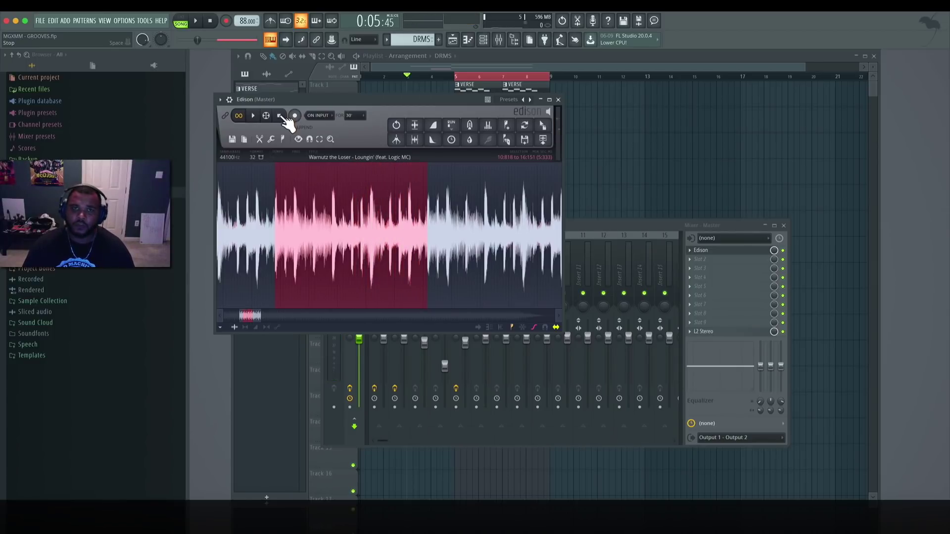
Trim the Edison recording to the selected 5.333-second section.
{"action": "right_click", "coordinate": [344, 214]}
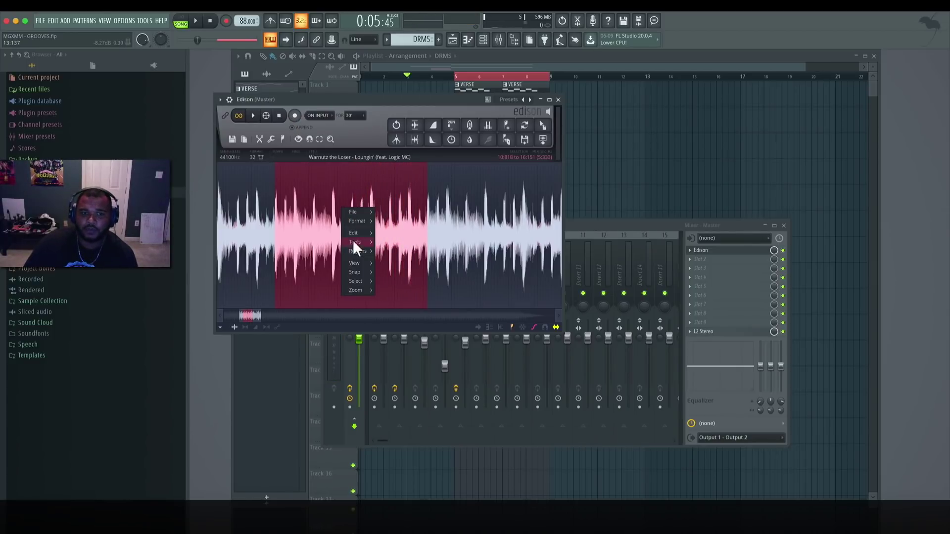
{"action": "mouse_move", "coordinate": [364, 230]}
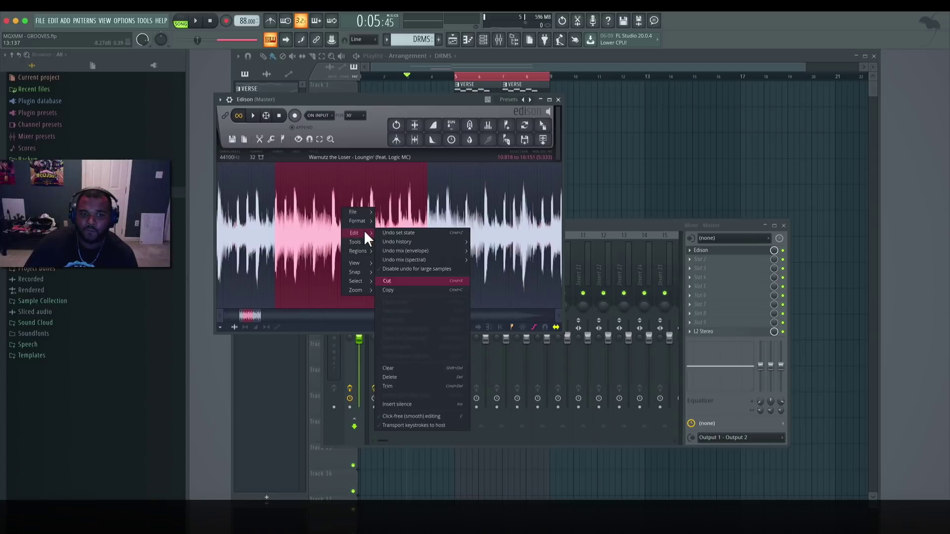
{"action": "left_click", "coordinate": [418, 385]}
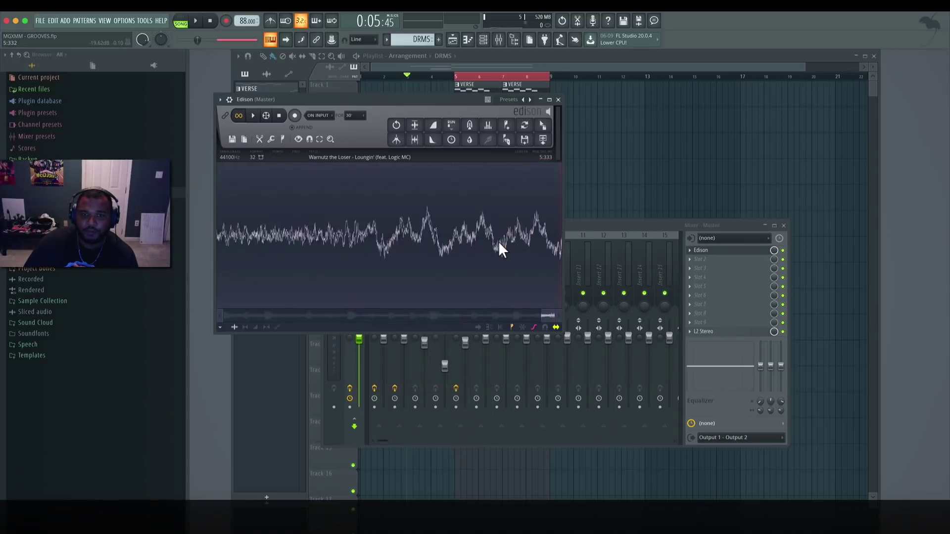
{"action": "left_click_drag", "start_coordinate": [457, 97], "coordinate": [810, 136]}
{"action": "left_click_drag", "start_coordinate": [549, 224], "coordinate": [462, 264]}
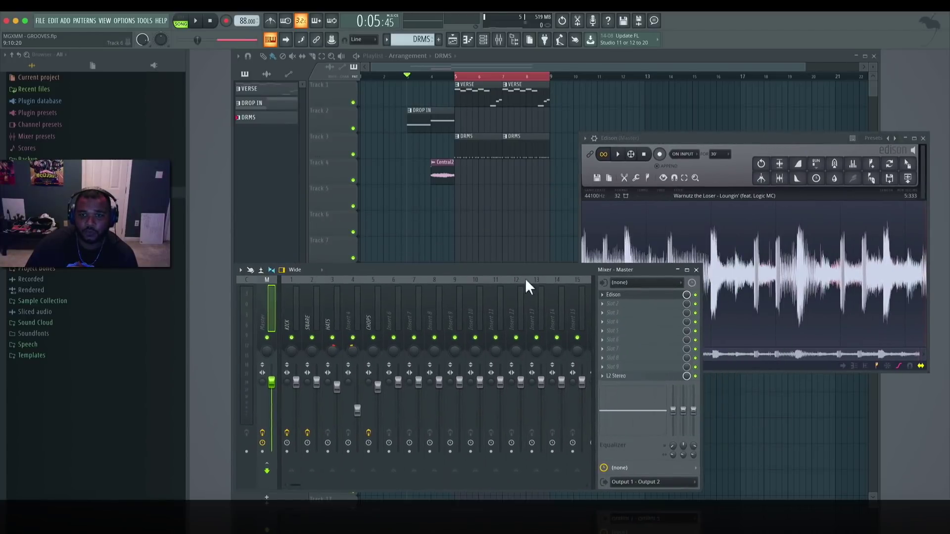
Save the trimmed loop from Edison as a sample on the Desktop.
{"action": "left_click", "coordinate": [700, 267]}
{"action": "left_click", "coordinate": [597, 177]}
{"action": "left_click", "coordinate": [650, 210]}
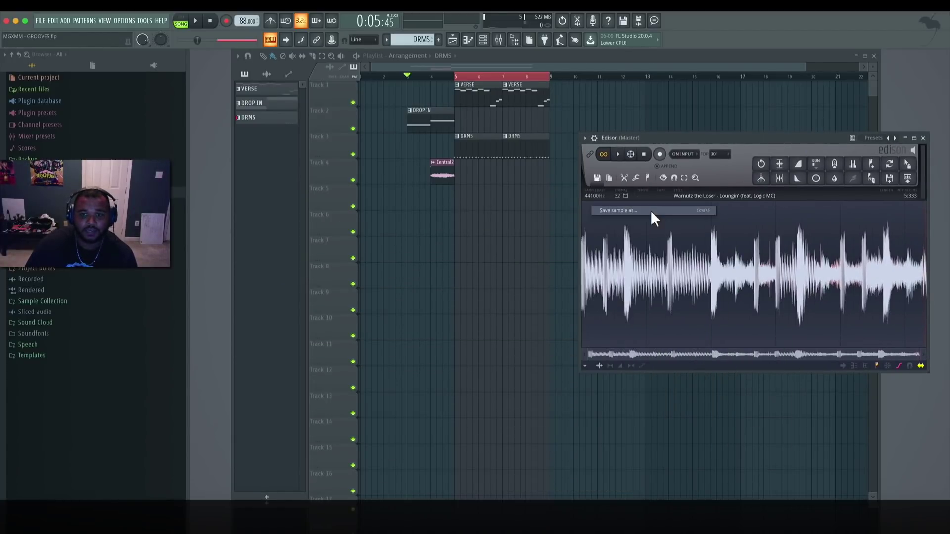
{"action": "left_click", "coordinate": [347, 187]}
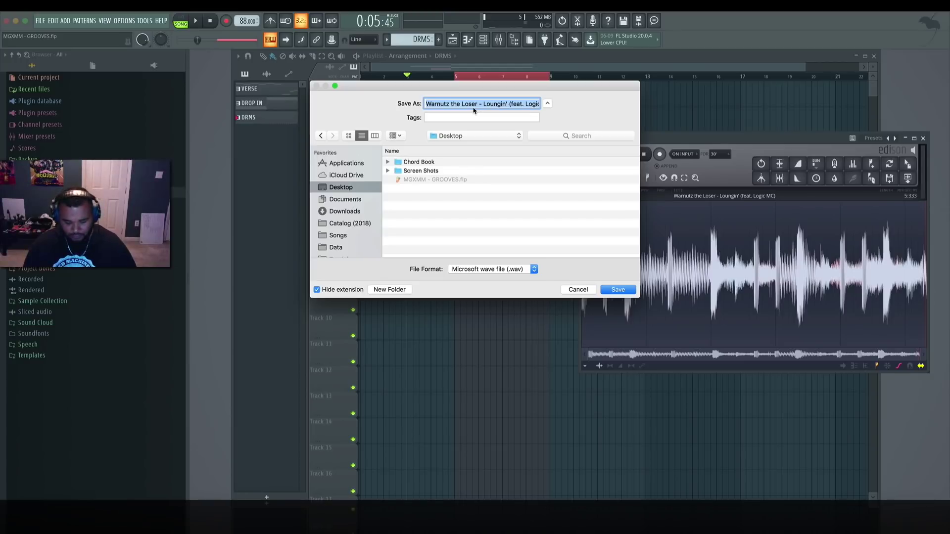
{"action": "key", "text": "Return"}
Insert a new Slicex channel, REF 9th_2, and load the trimmed loop into it.
{"action": "left_click", "coordinate": [483, 40]}
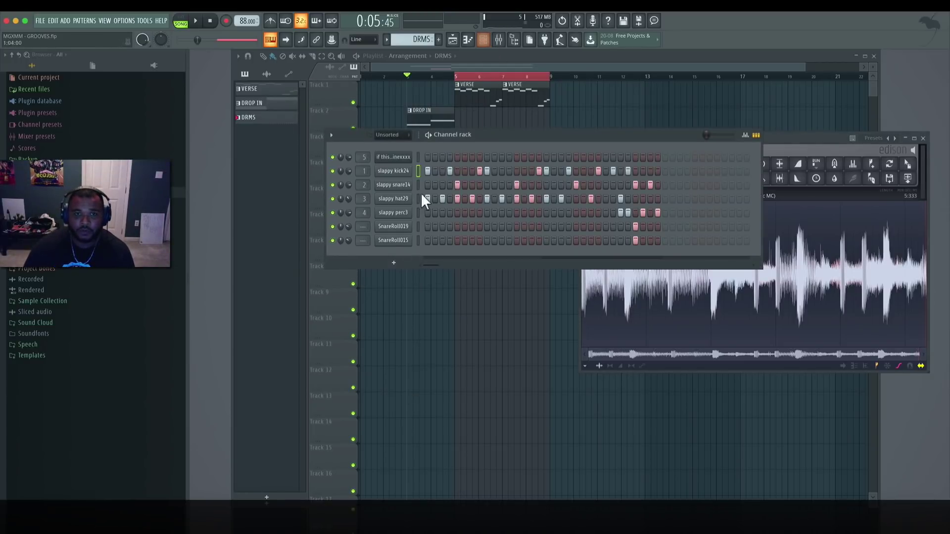
{"action": "right_click", "coordinate": [405, 168]}
{"action": "mouse_move", "coordinate": [438, 218]}
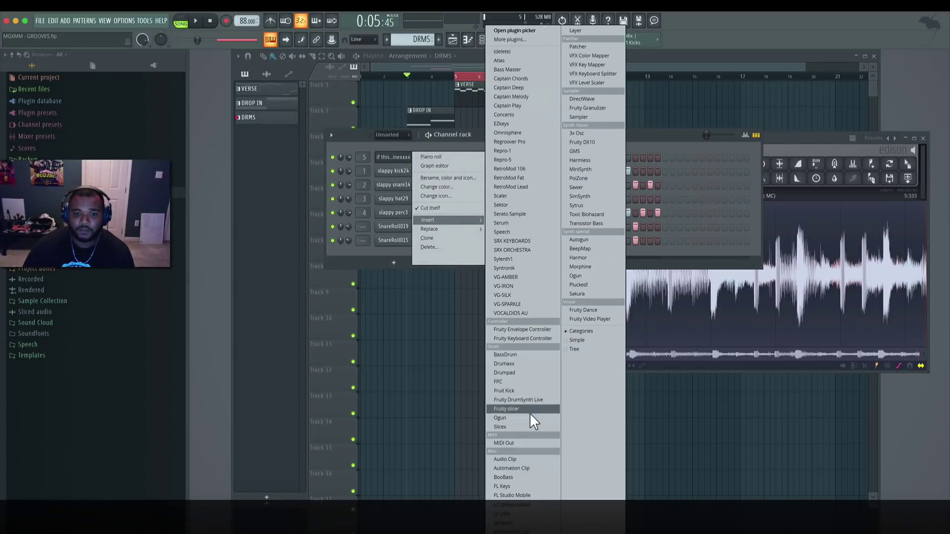
{"action": "left_click", "coordinate": [536, 426]}
{"action": "left_click", "coordinate": [905, 159]}
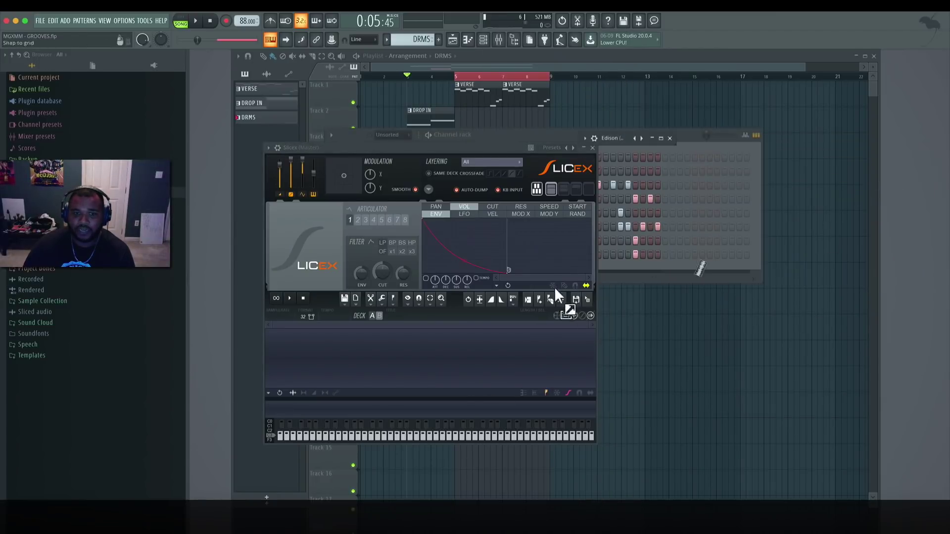
{"action": "left_click_drag", "start_coordinate": [444, 334], "coordinate": [445, 334]}
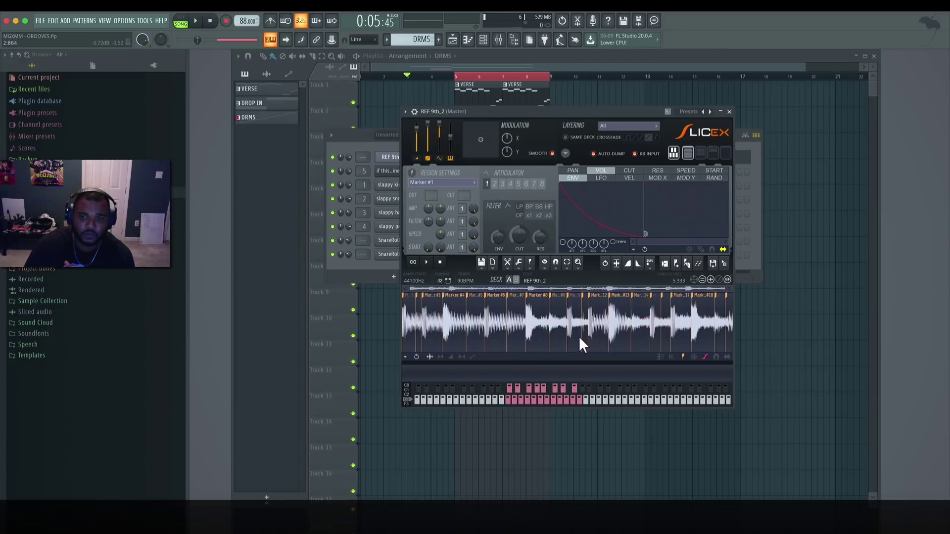
Re-slice the loop with Sharp auto-slicing and dump a Flatten (groove) score into REF 9th_2's piano roll.
{"action": "left_click", "coordinate": [685, 264]}
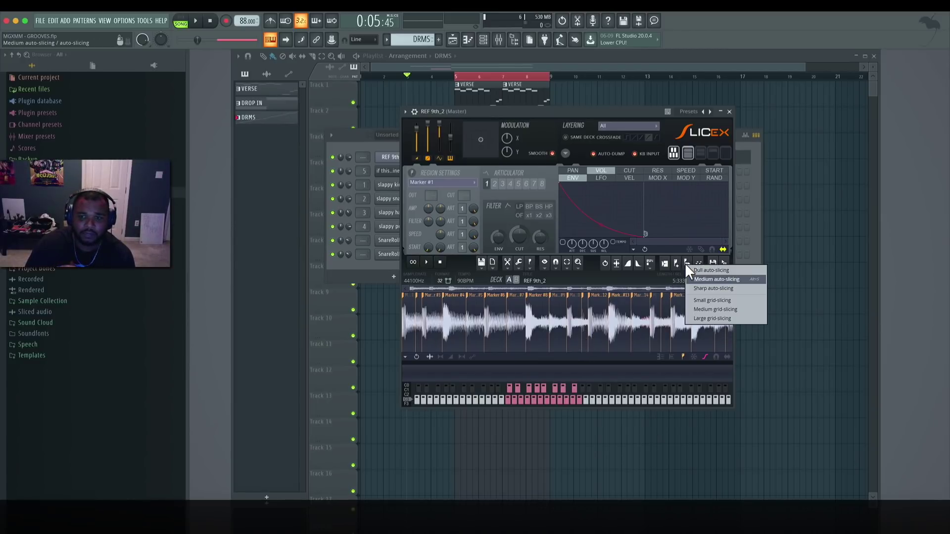
{"action": "left_click", "coordinate": [726, 289]}
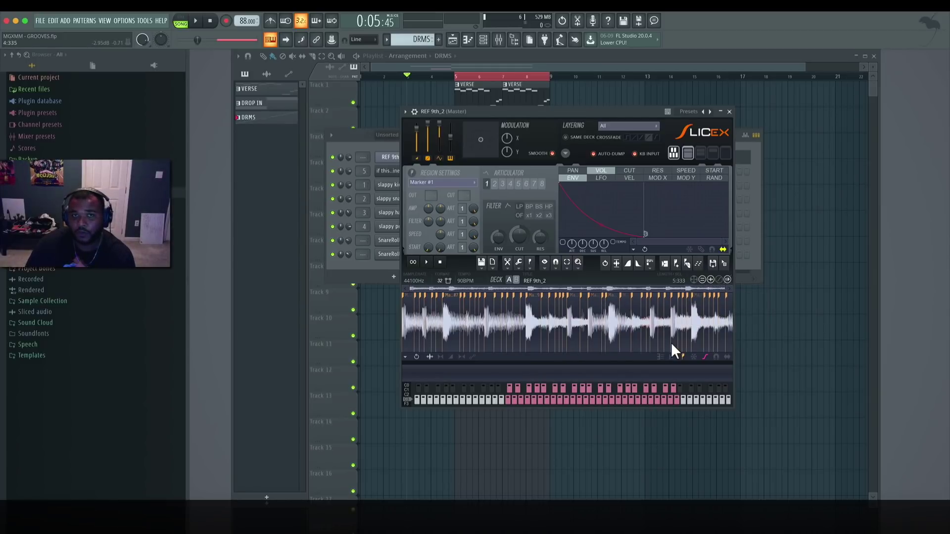
{"action": "left_click", "coordinate": [699, 263]}
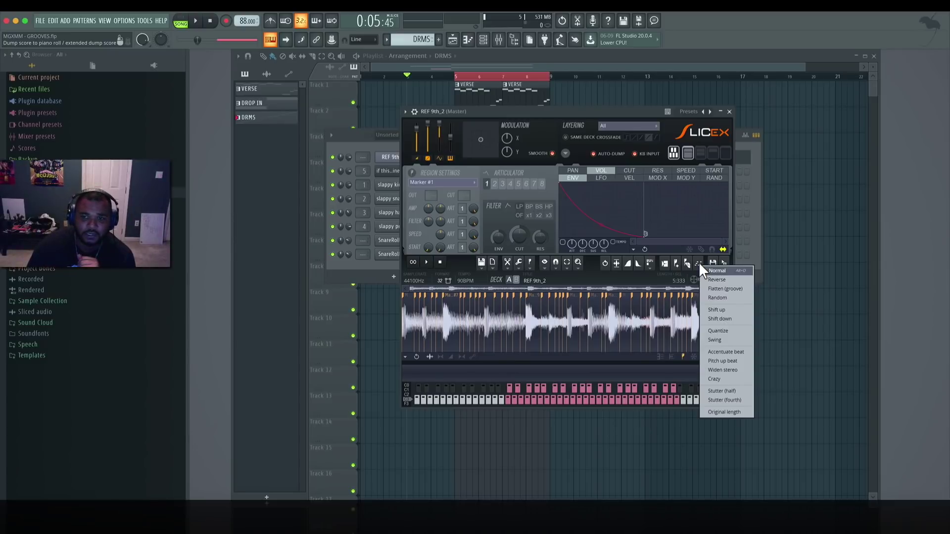
{"action": "left_click", "coordinate": [731, 290]}
{"action": "left_click", "coordinate": [729, 112]}
{"action": "left_click", "coordinate": [548, 158]}
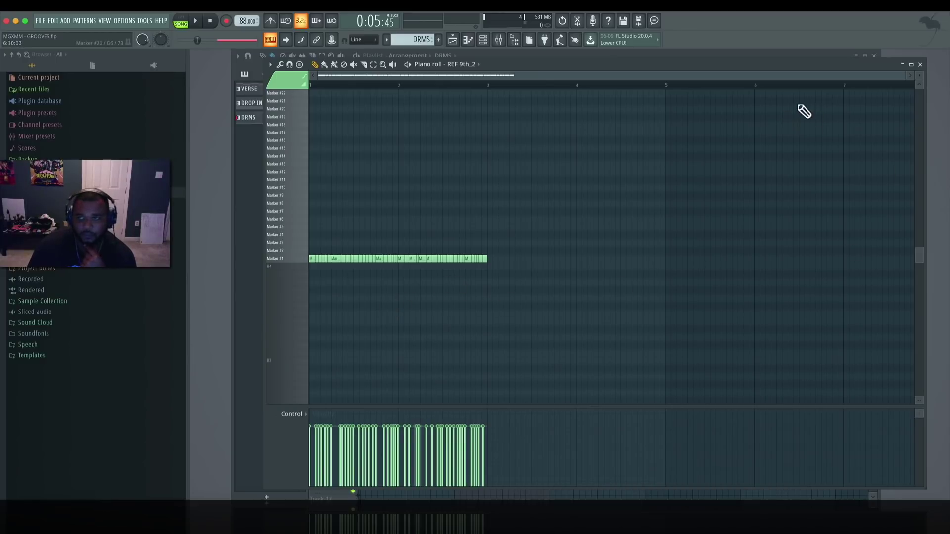
Save REF 9th_2's slice notes as a score file named '9th' and close the piano roll.
{"action": "left_click_drag", "start_coordinate": [903, 77], "coordinate": [594, 102]}
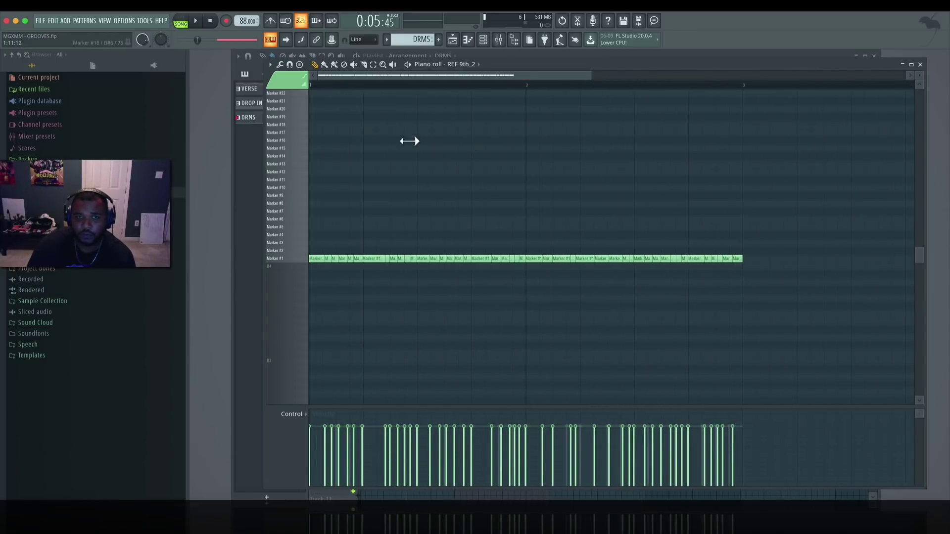
{"action": "left_click", "coordinate": [270, 64]}
{"action": "mouse_move", "coordinate": [282, 76]}
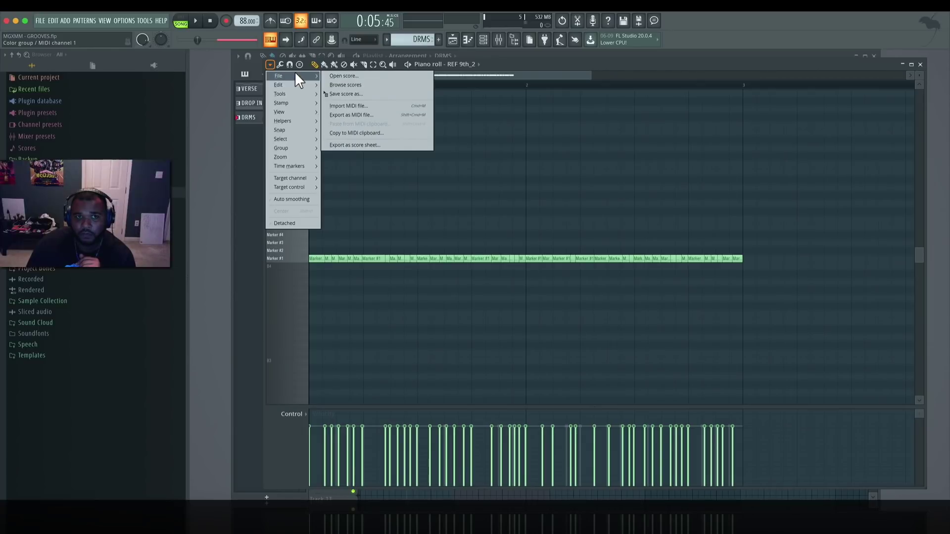
{"action": "left_click", "coordinate": [353, 94]}
{"action": "type", "text": "9th"}
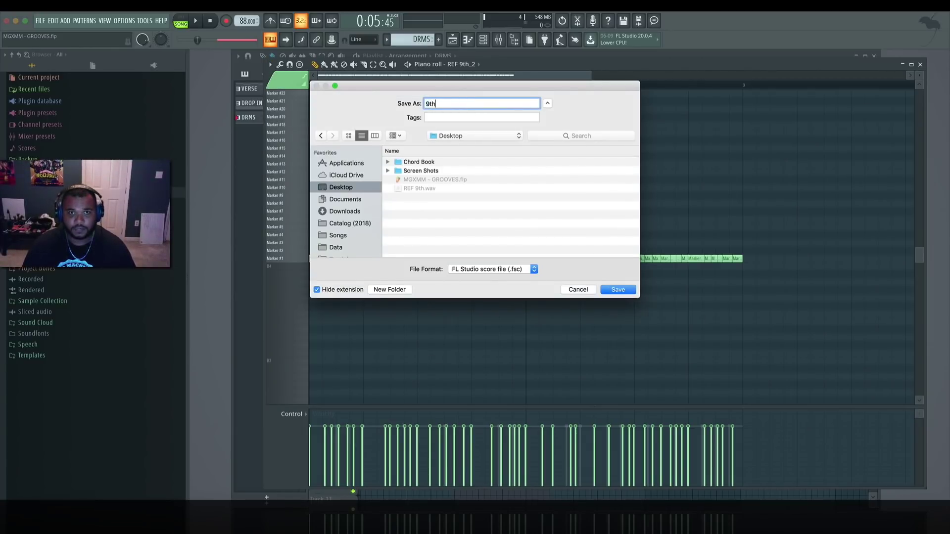
{"action": "key", "text": "Return"}
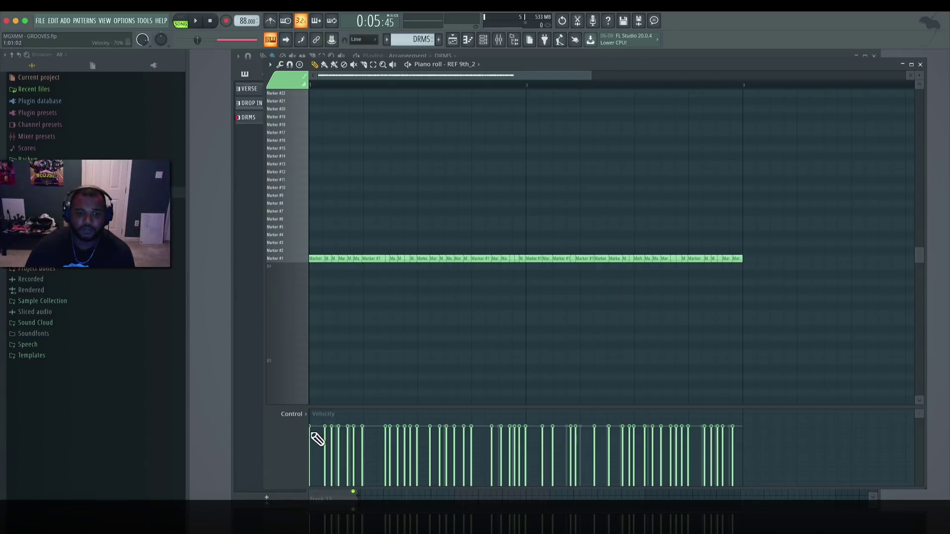
{"action": "key", "text": "Escape"}
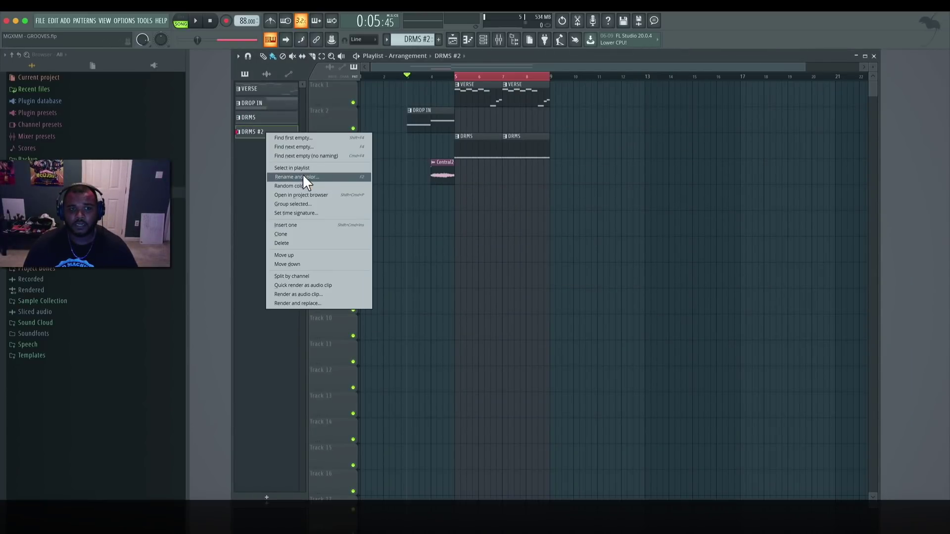
Rename the new pattern to SLICEX and place two SLICEX clips on Track 5, one at bar 7.
{"action": "left_click", "coordinate": [303, 177]}
{"action": "type", "text": "SLICEX"}
{"action": "key", "text": "Return"}
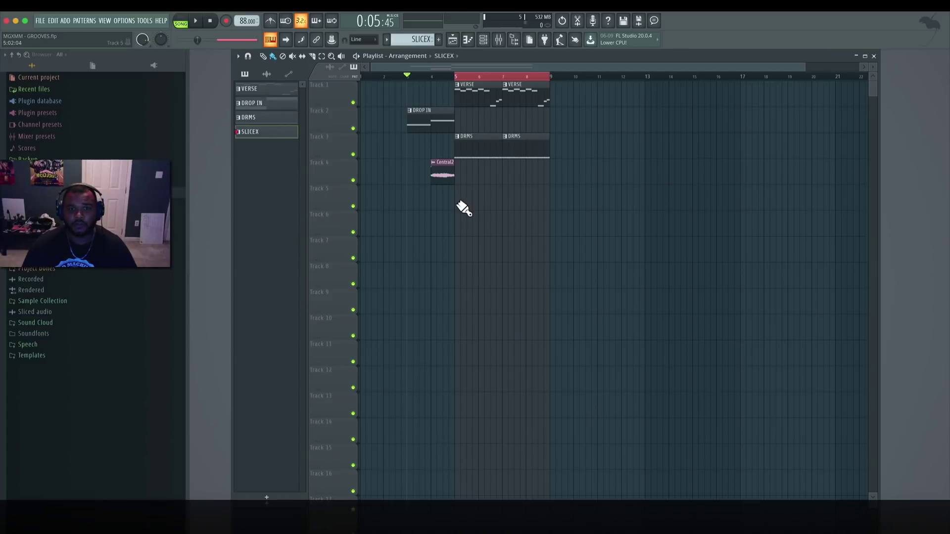
{"action": "left_click", "coordinate": [463, 208]}
{"action": "left_click", "coordinate": [511, 206]}
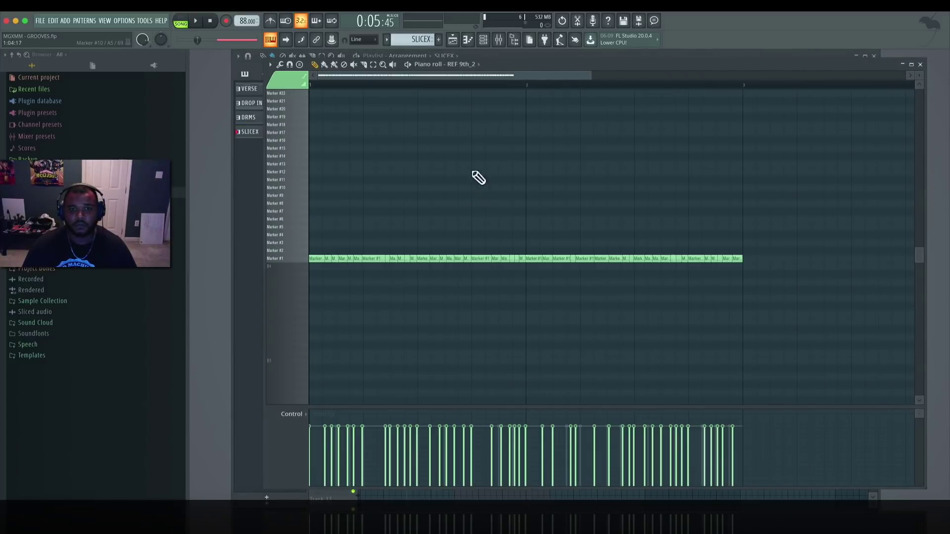
Open the slappy kick24 channel's notes in the piano roll.
{"action": "left_click", "coordinate": [920, 65]}
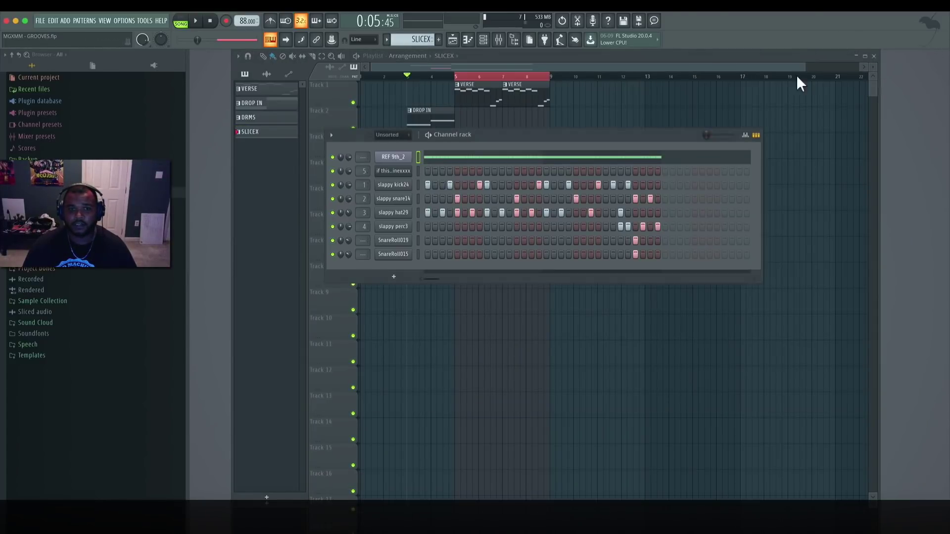
{"action": "left_click", "coordinate": [417, 156]}
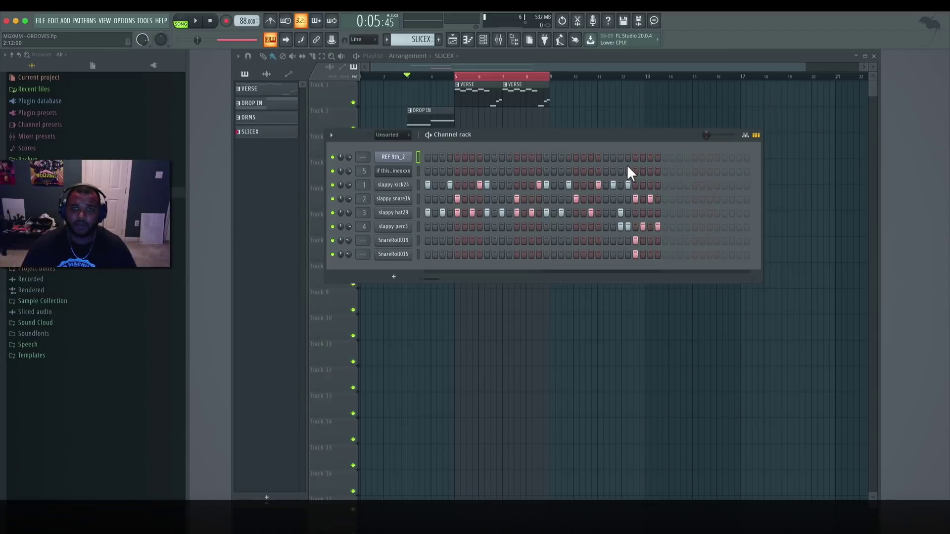
{"action": "right_click", "coordinate": [401, 186]}
{"action": "left_click", "coordinate": [435, 189]}
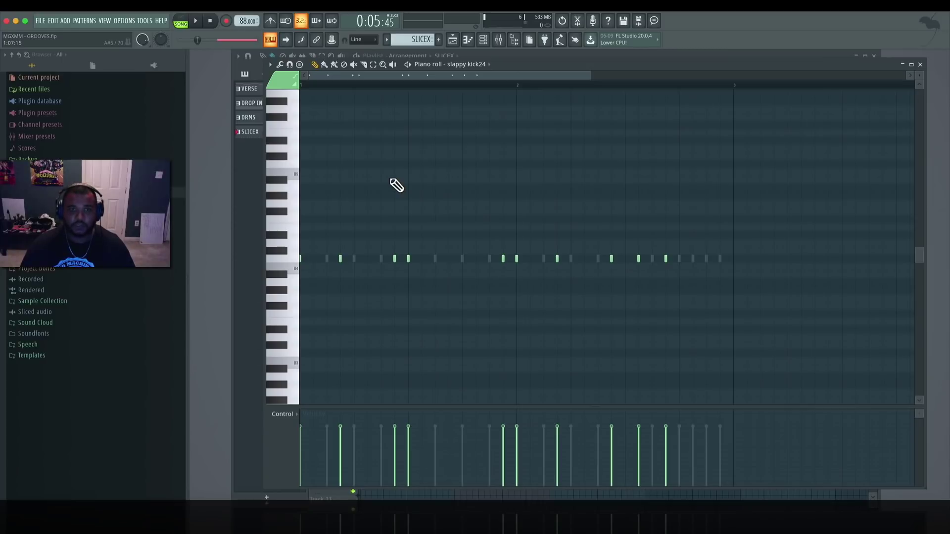
Quantize all slappy kick24 notes to the 9th Type groove template with start-time strength about 64%.
{"action": "key", "text": "ctrl+a"}
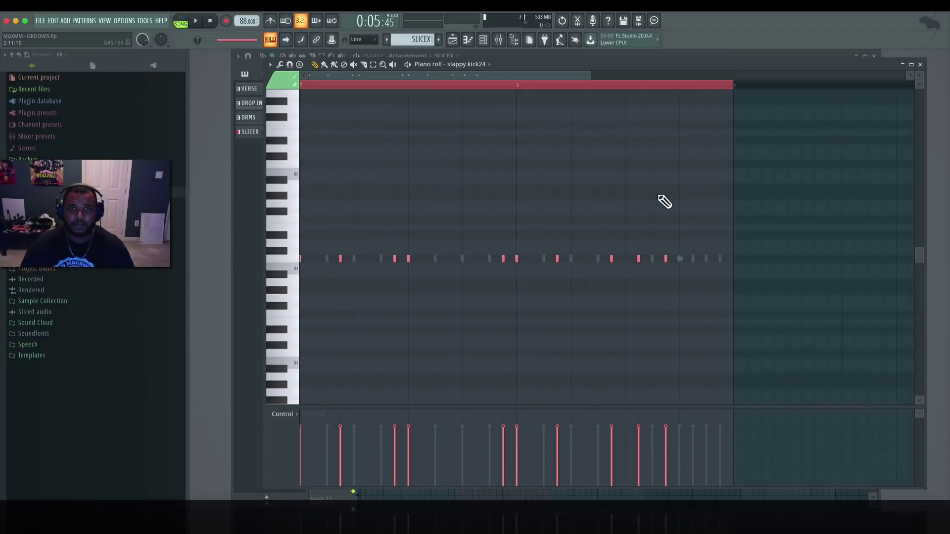
{"action": "key", "text": "alt+q"}
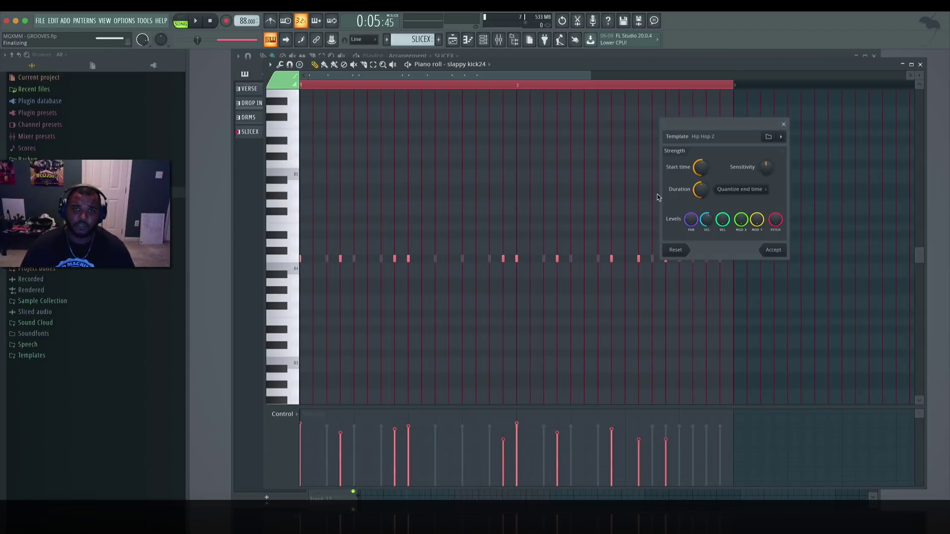
{"action": "left_click", "coordinate": [768, 136]}
{"action": "left_click", "coordinate": [565, 201]}
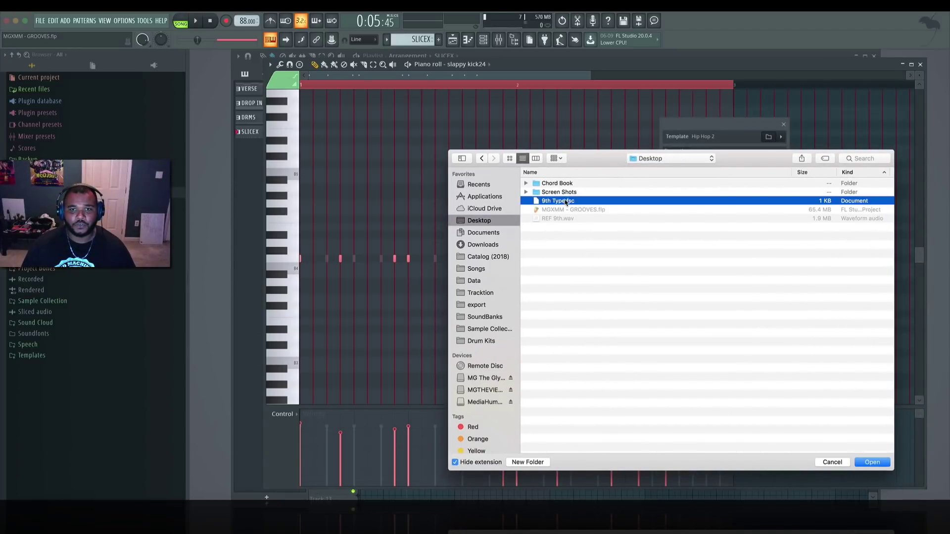
{"action": "left_click", "coordinate": [869, 463]}
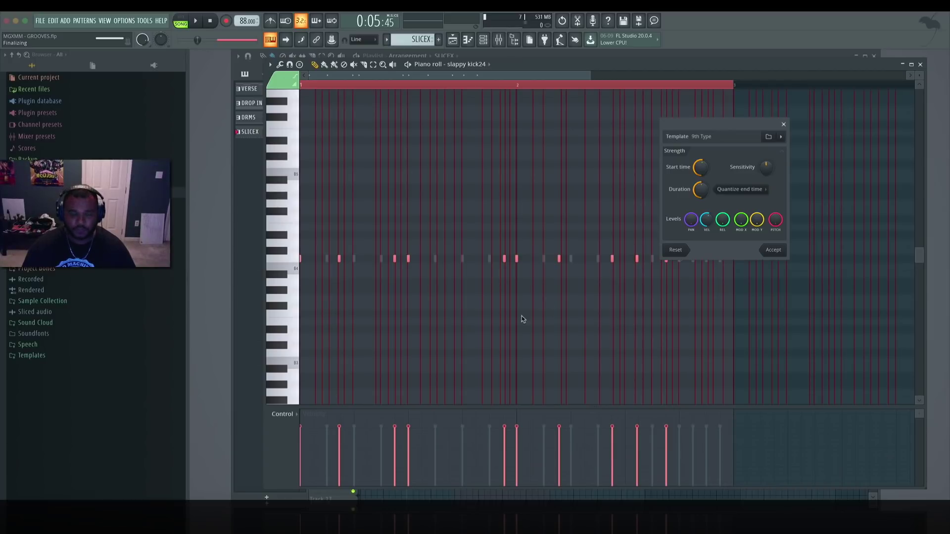
{"action": "mouse_move", "coordinate": [700, 167]}
{"action": "left_mouse_down"}
{"action": "mouse_move", "coordinate": [701, 156]}
{"action": "mouse_move", "coordinate": [700, 166]}
{"action": "left_mouse_up"}
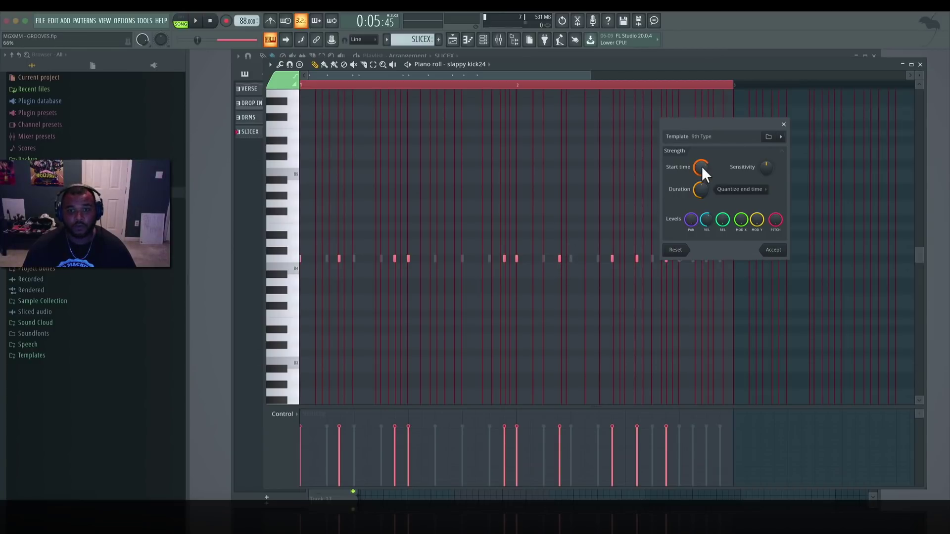
{"action": "left_click_drag", "start_coordinate": [702, 166], "coordinate": [702, 159]}
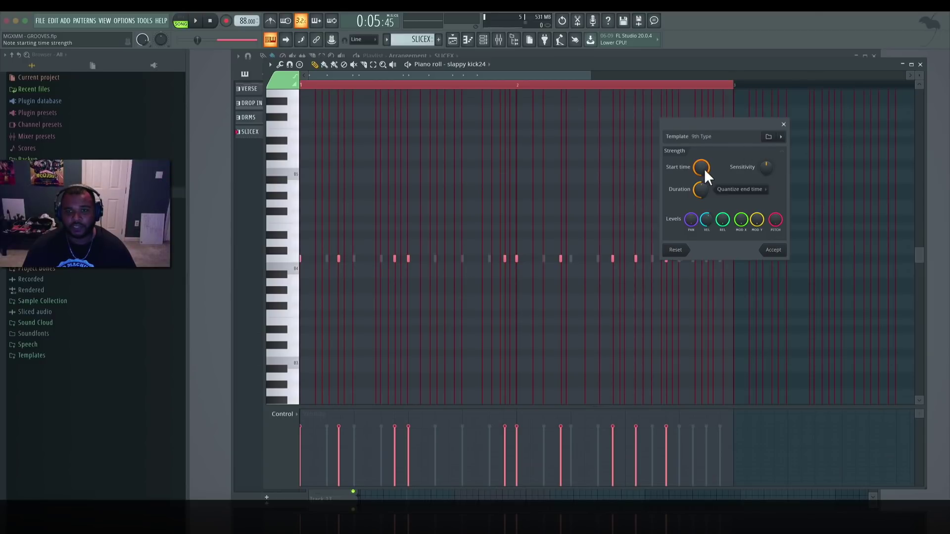
{"action": "left_click_drag", "start_coordinate": [704, 168], "coordinate": [704, 161]}
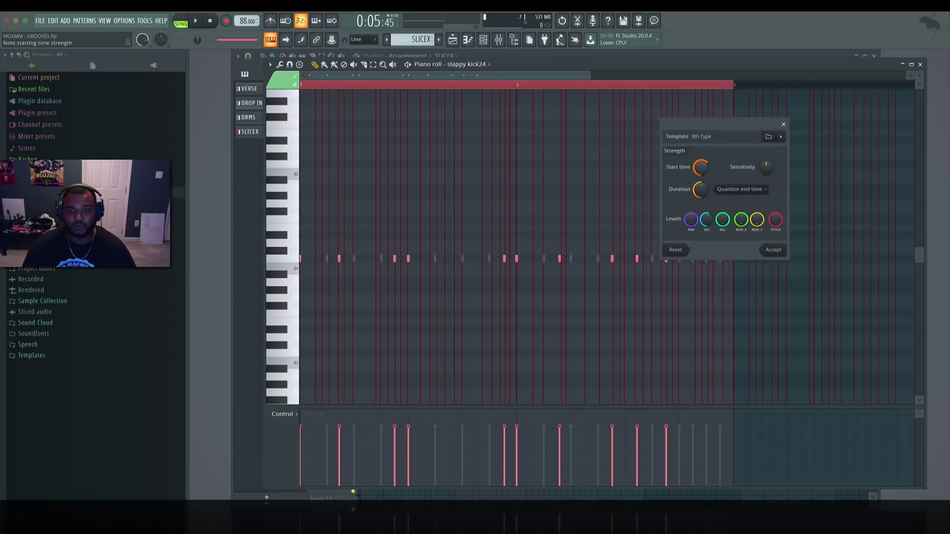
{"action": "left_click", "coordinate": [772, 249]}
Close the kick piano roll and briefly open slappy snare14's notes.
{"action": "key", "text": "F7"}
{"action": "key", "text": "F6"}
{"action": "right_click", "coordinate": [396, 199]}
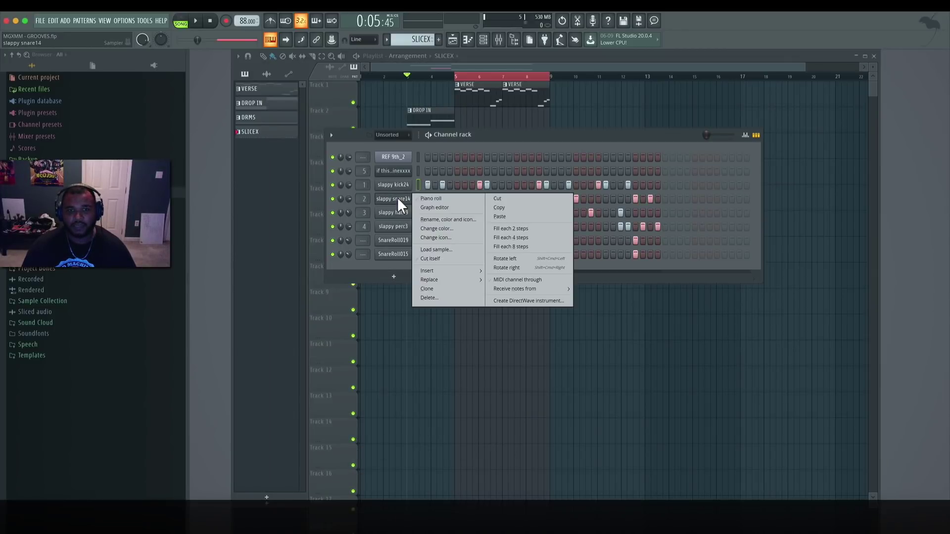
{"action": "left_click", "coordinate": [426, 198]}
{"action": "key", "text": "F7"}
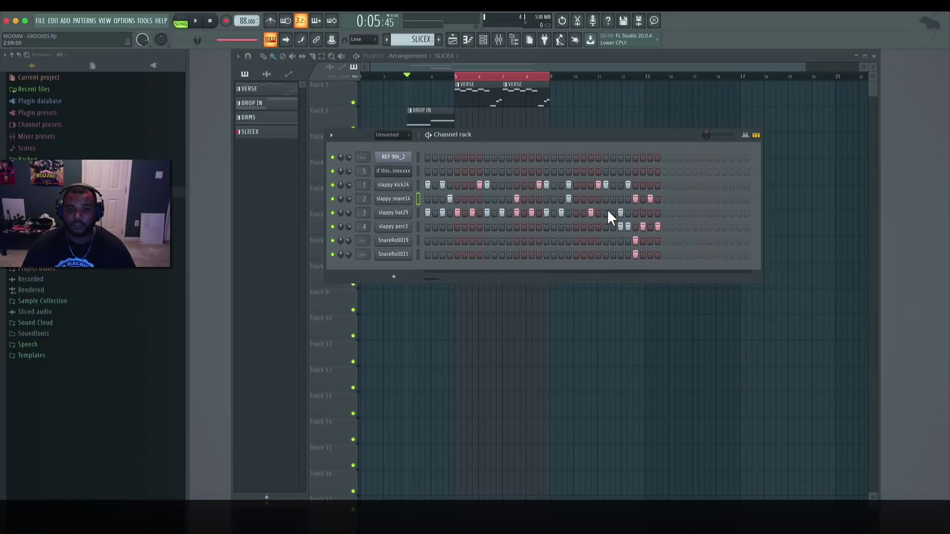
Switch to pattern mode and play the SLICEX drum pattern once, then stop.
{"action": "left_click", "coordinate": [181, 21]}
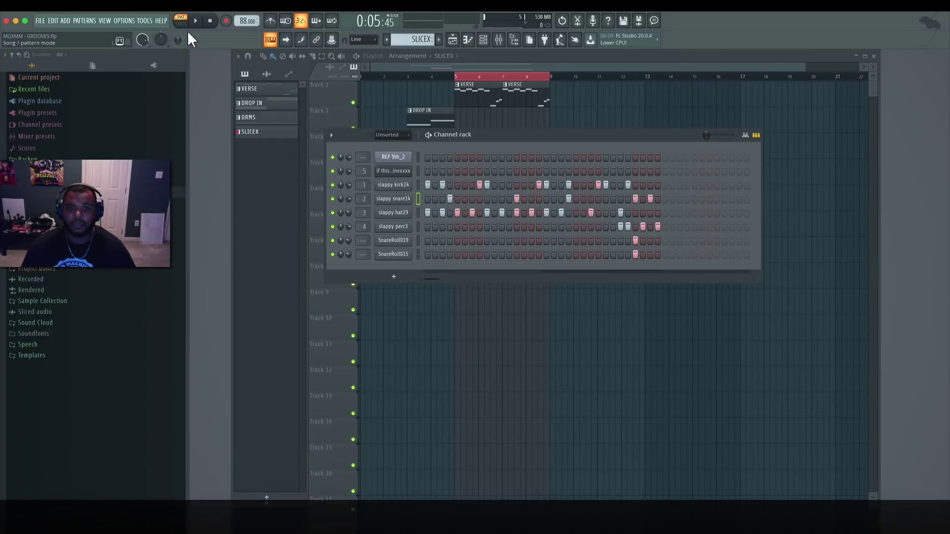
{"action": "key", "text": "space"}
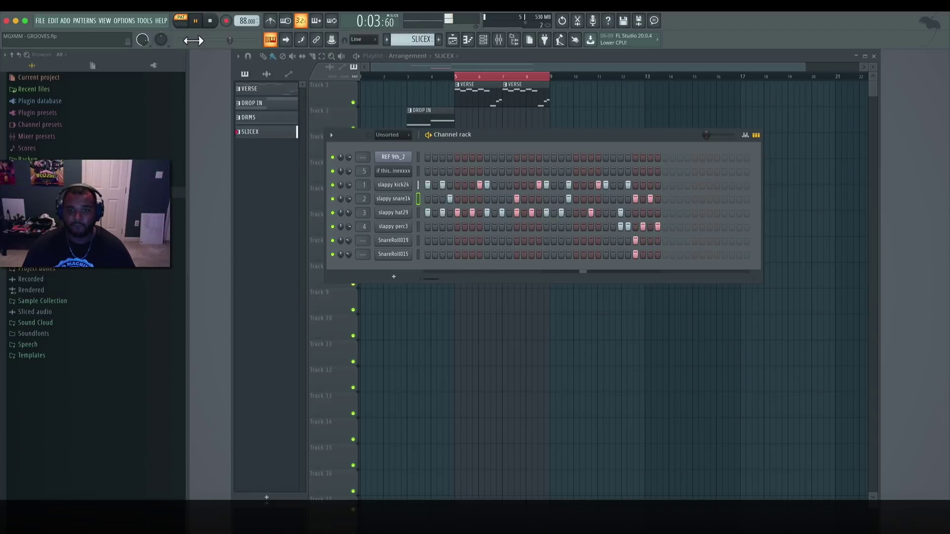
{"action": "key", "text": "space"}
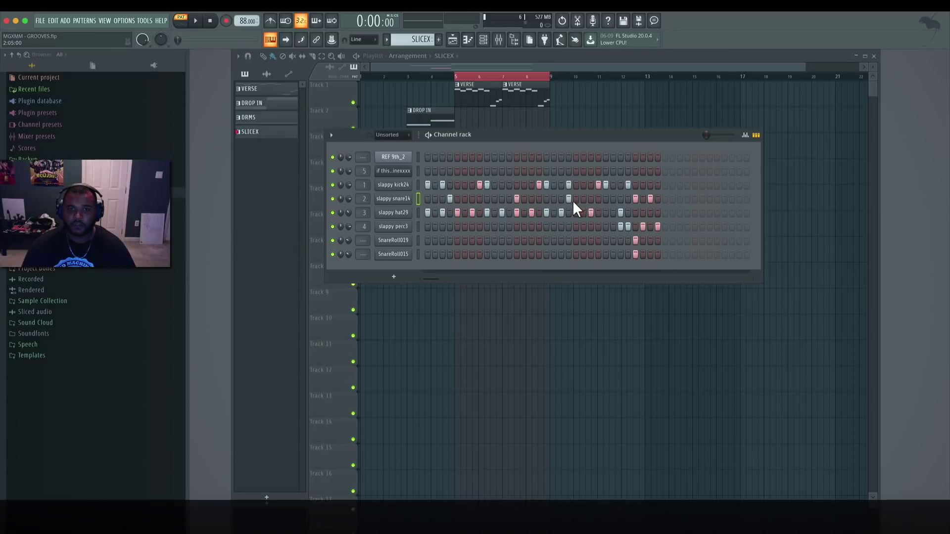
Nudge one slappy snare14 note just after bar 2 slightly later.
{"action": "right_click", "coordinate": [396, 199]}
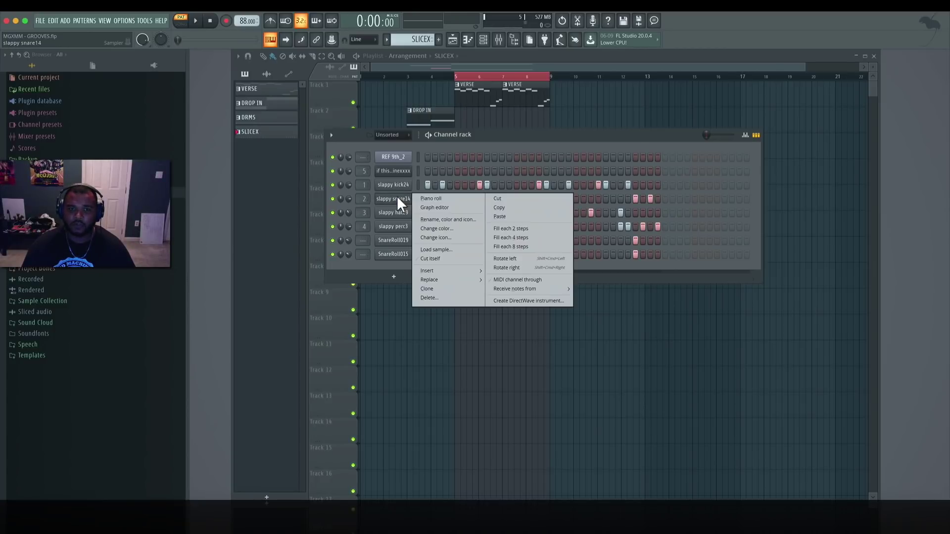
{"action": "left_click", "coordinate": [431, 198]}
{"action": "left_click_drag", "start_coordinate": [600, 239], "coordinate": [564, 282]}
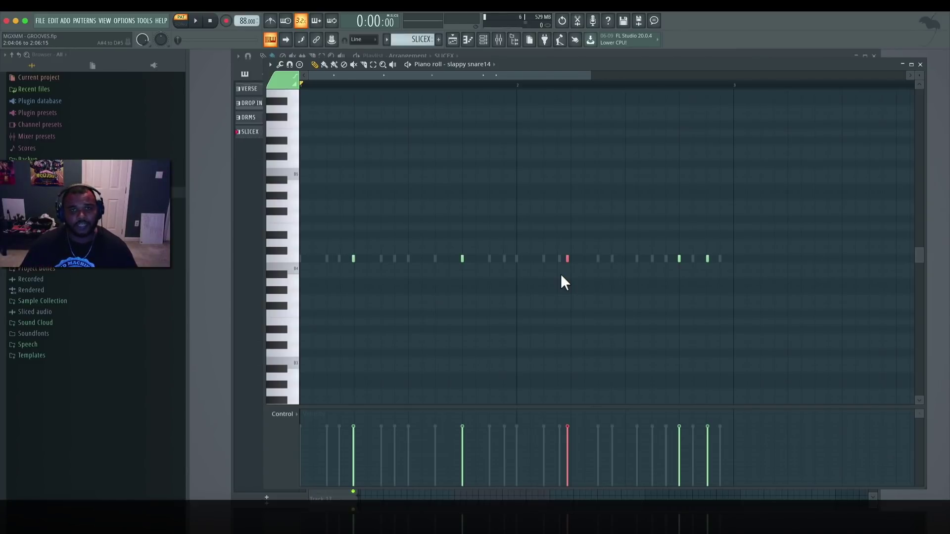
{"action": "key", "text": "shift+Right"}
{"action": "key", "text": "shift+Right"}
{"action": "key", "text": "shift+Right"}
{"action": "key", "text": "shift+Right"}
{"action": "key", "text": "shift+Right"}
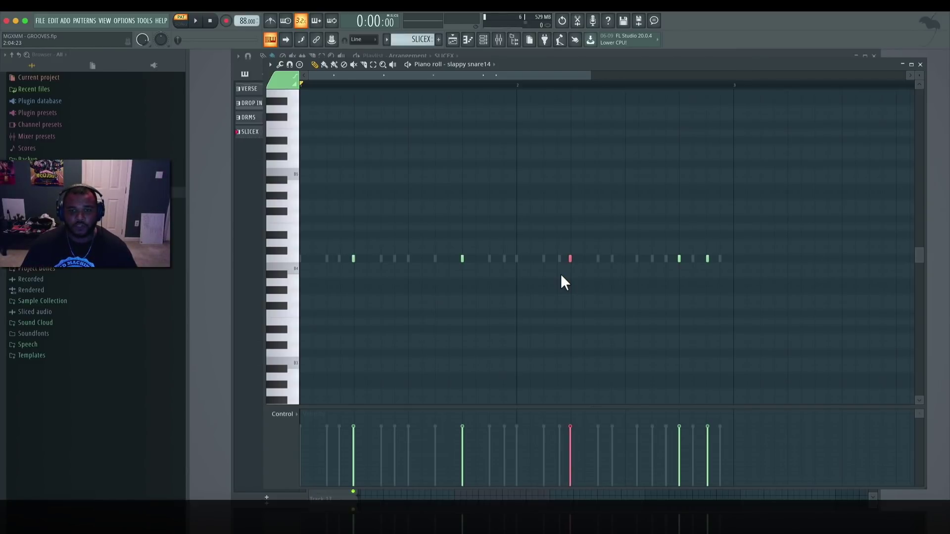
Play the pattern to hear the moved snare, then close the snare piano roll.
{"action": "key", "text": "space"}
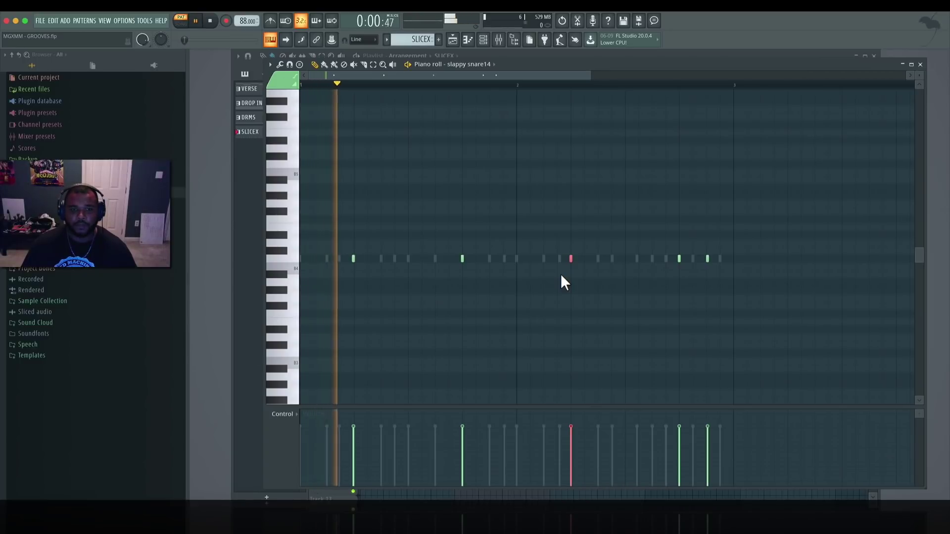
{"action": "left_click", "coordinate": [565, 288]}
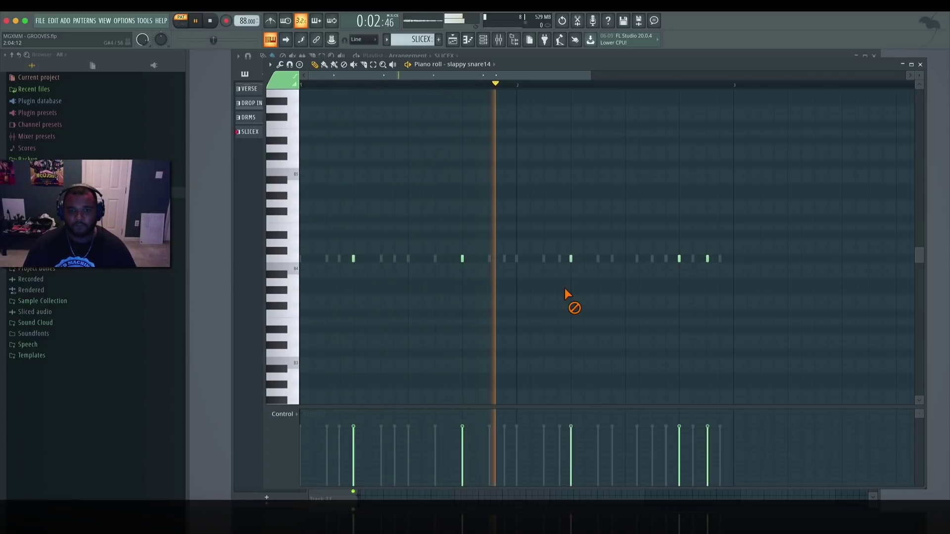
{"action": "left_click", "coordinate": [920, 64]}
{"action": "key", "text": "space"}
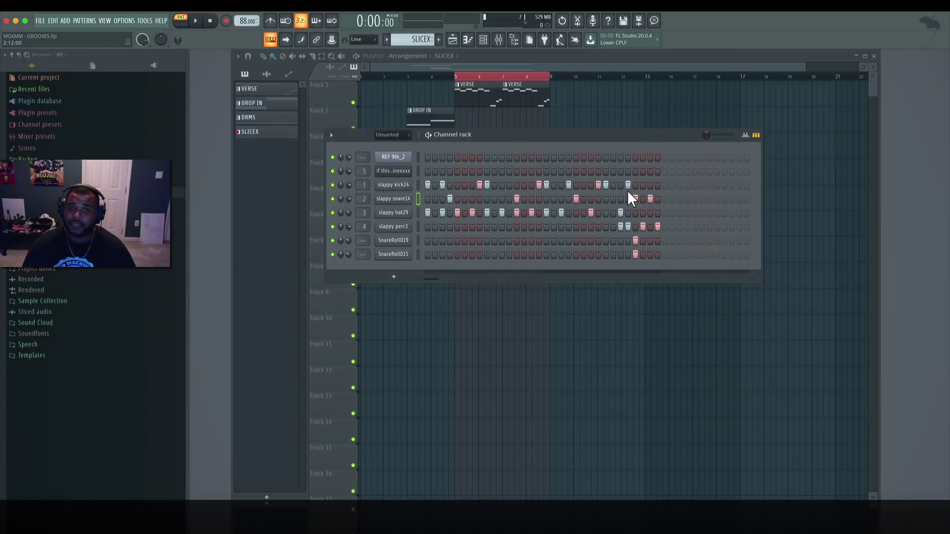
Nudge three slappy kick24 notes in the second bar slightly earlier.
{"action": "right_click", "coordinate": [411, 182]}
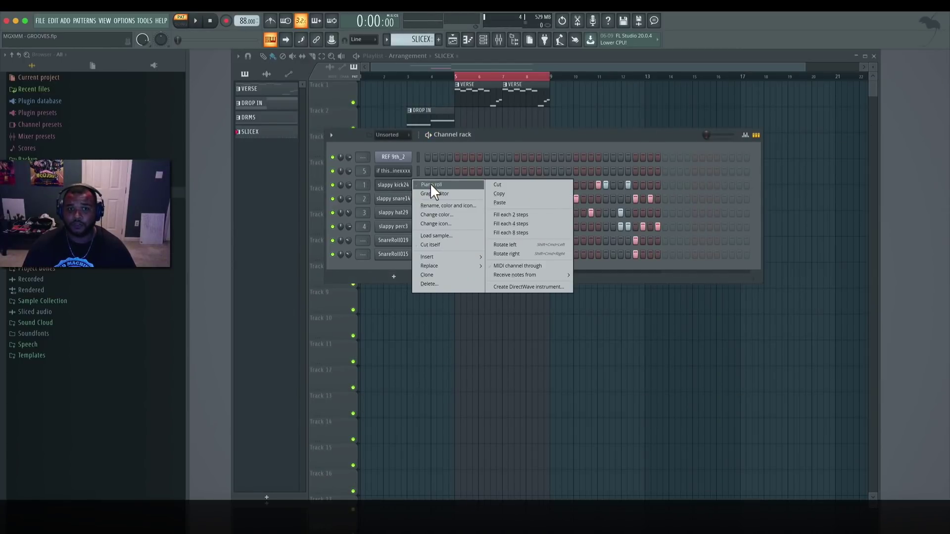
{"action": "left_click", "coordinate": [429, 184]}
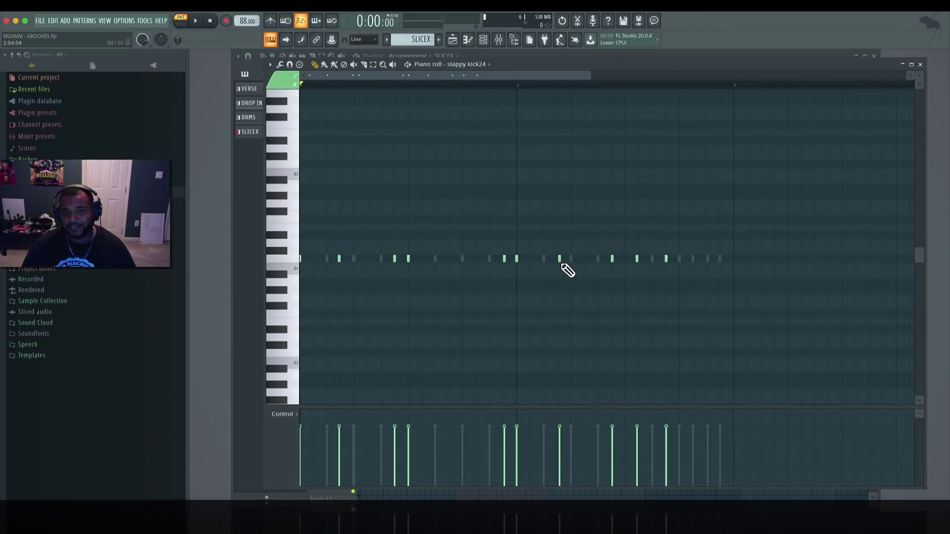
{"action": "left_click_drag", "start_coordinate": [557, 232], "coordinate": [650, 278]}
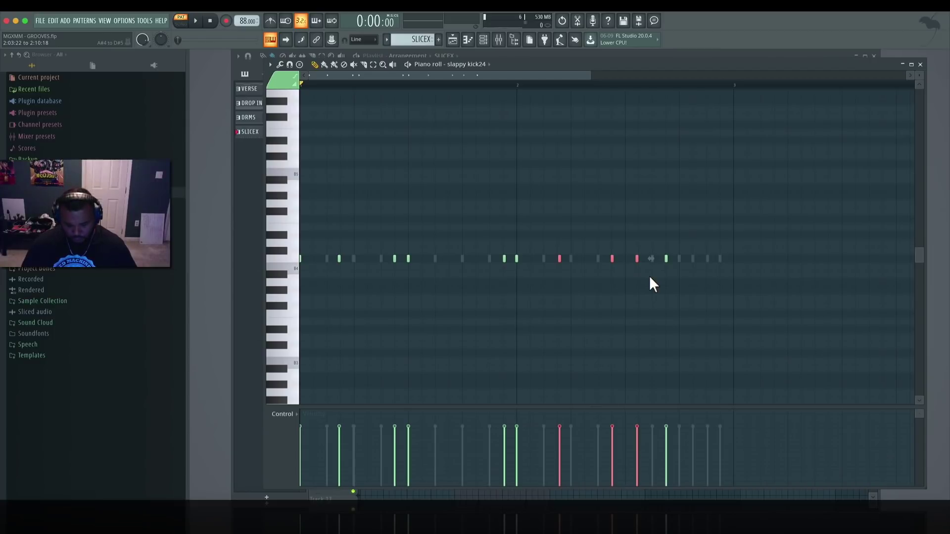
{"action": "key", "text": "shift+Left"}
{"action": "key", "text": "shift+Left"}
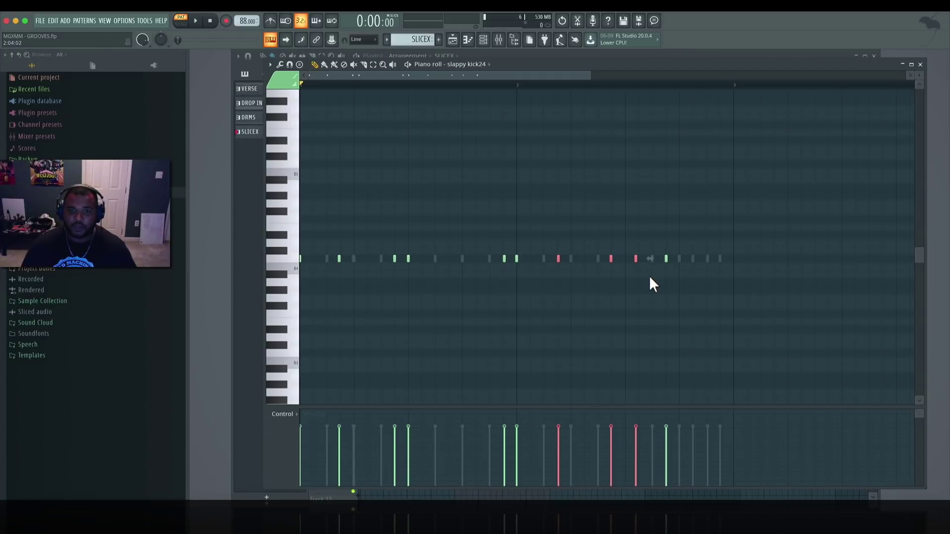
Play the pattern to hear the shifted kicks, then close the kick piano roll.
{"action": "left_click", "coordinate": [599, 188]}
{"action": "key", "text": "space"}
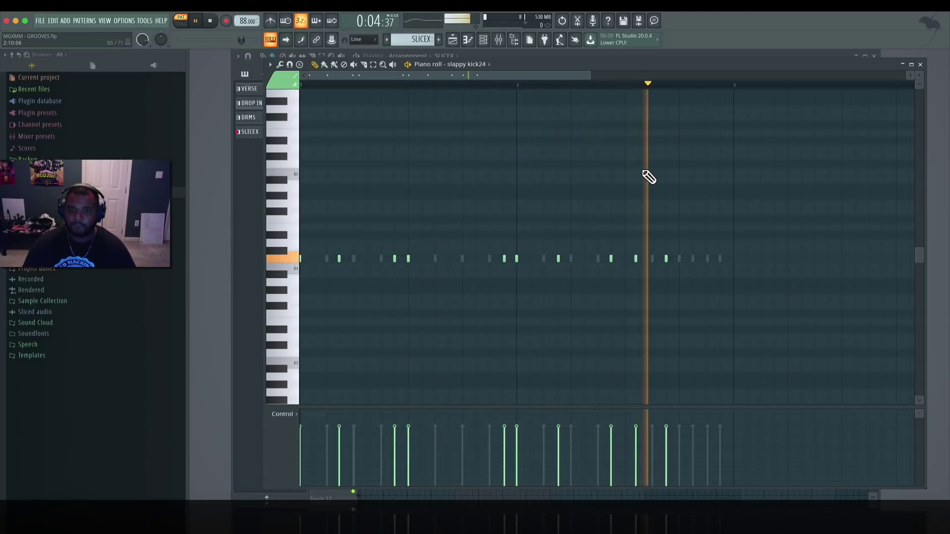
{"action": "key", "text": "space"}
{"action": "left_click", "coordinate": [919, 64]}
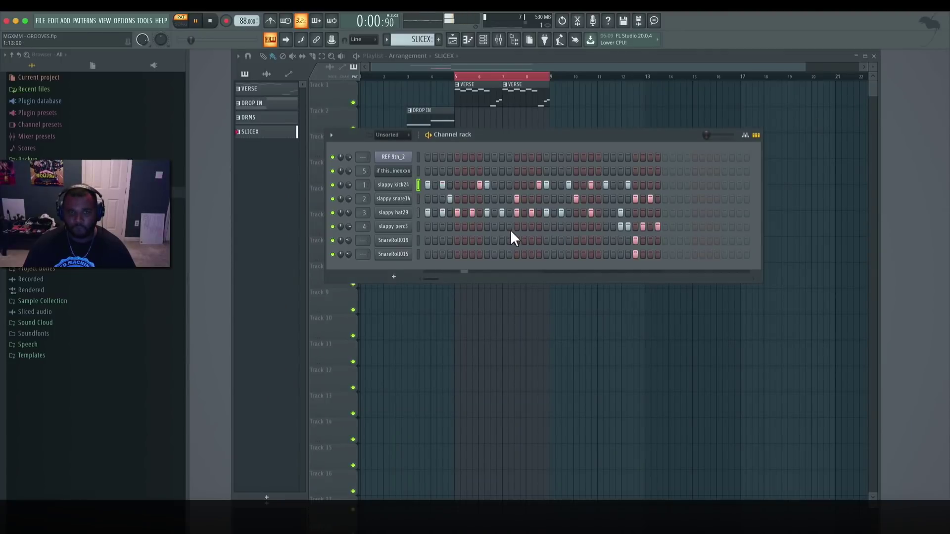
Quantize all slappy hat29 notes to the 9th Type template with start time at 67%, auditioning playback.
{"action": "right_click", "coordinate": [399, 212]}
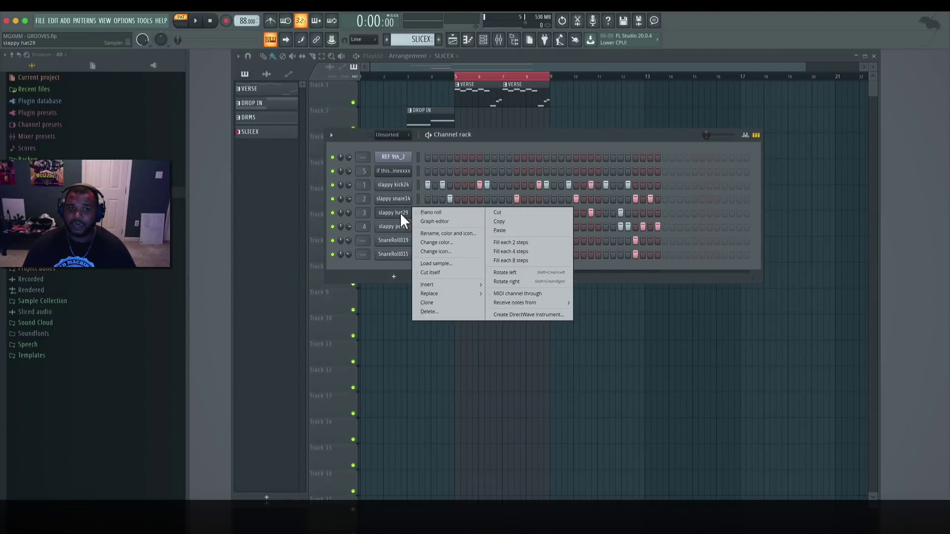
{"action": "left_click", "coordinate": [427, 212]}
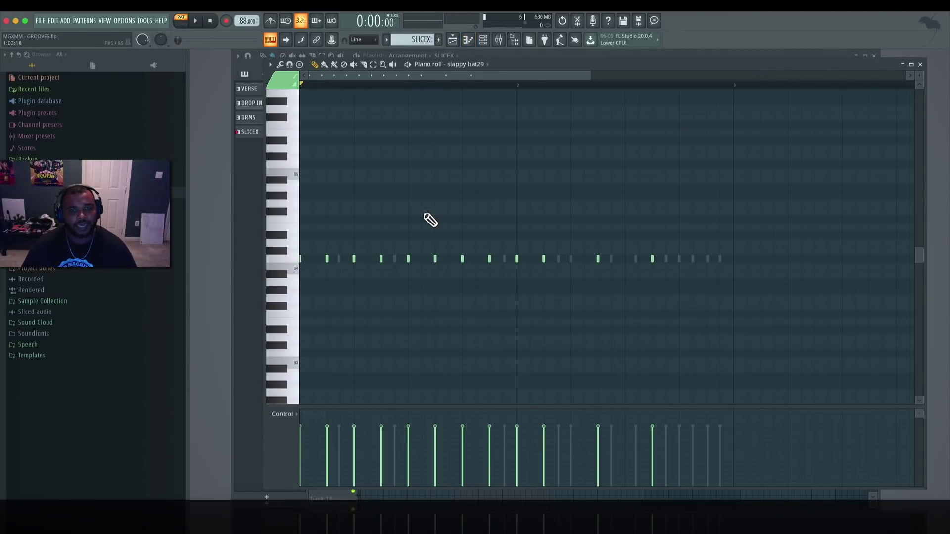
{"action": "key", "text": "ctrl+a"}
{"action": "key", "text": "alt+q"}
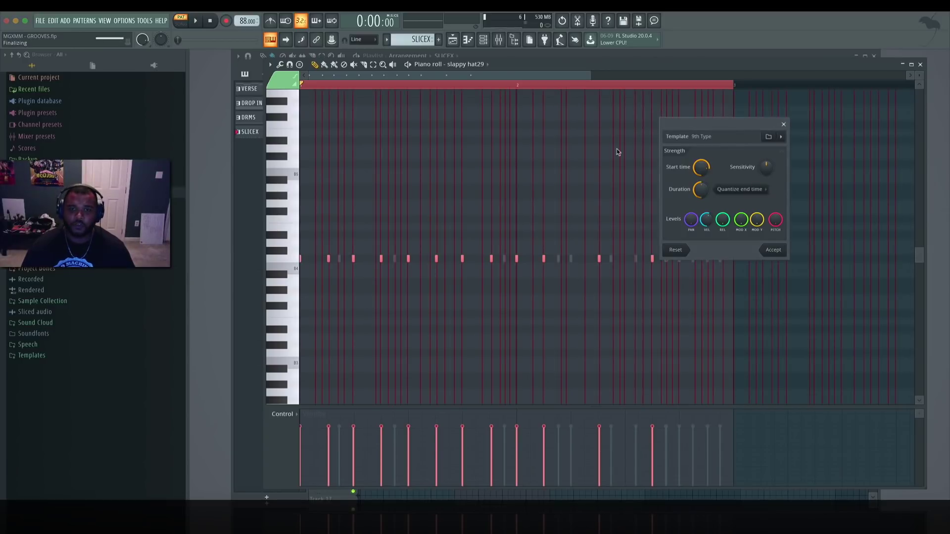
{"action": "key", "text": "space"}
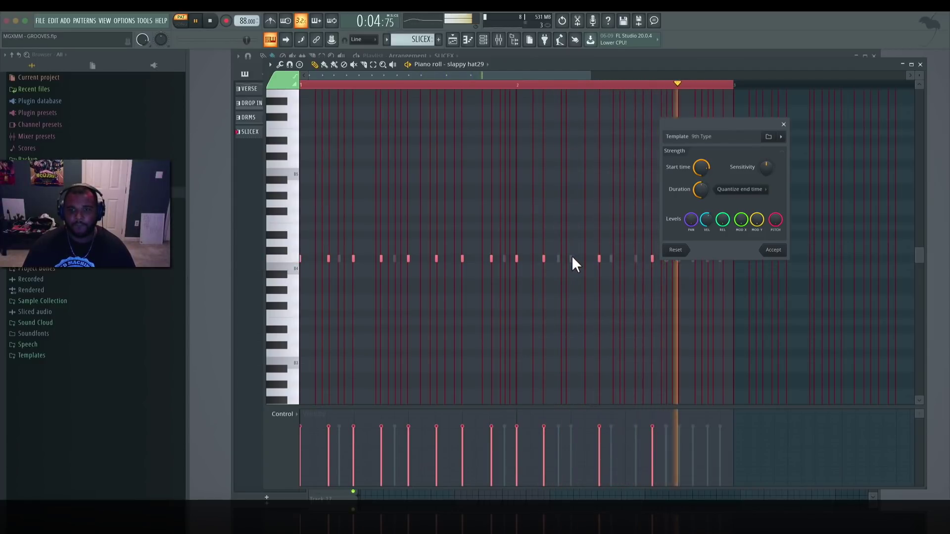
{"action": "left_click_drag", "start_coordinate": [700, 169], "coordinate": [700, 159]}
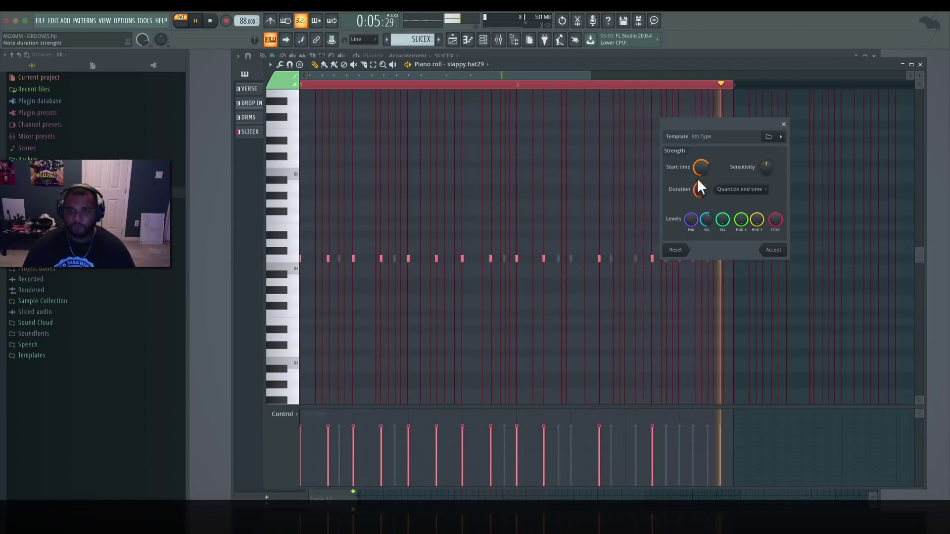
{"action": "key", "text": "Escape"}
{"action": "key", "text": "space"}
{"action": "left_click", "coordinate": [653, 258]}
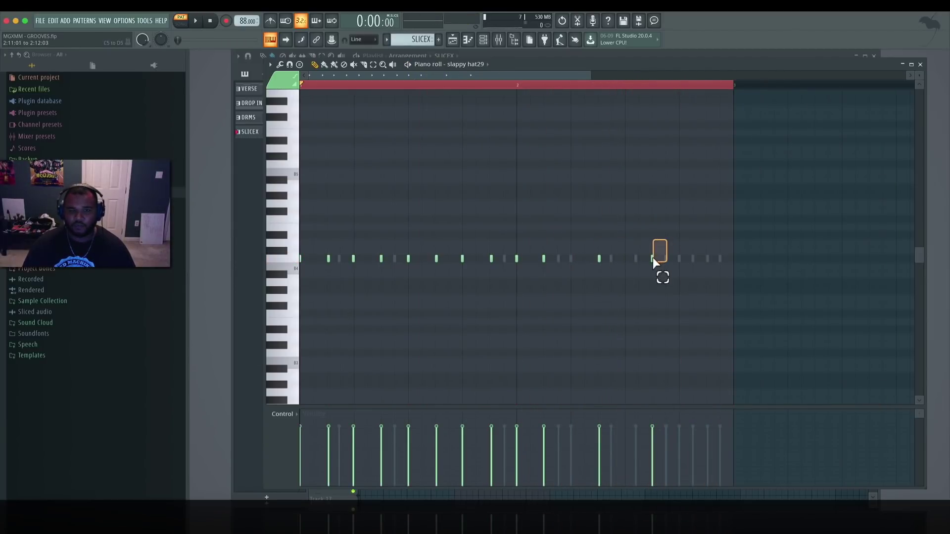
{"action": "left_click", "coordinate": [919, 65]}
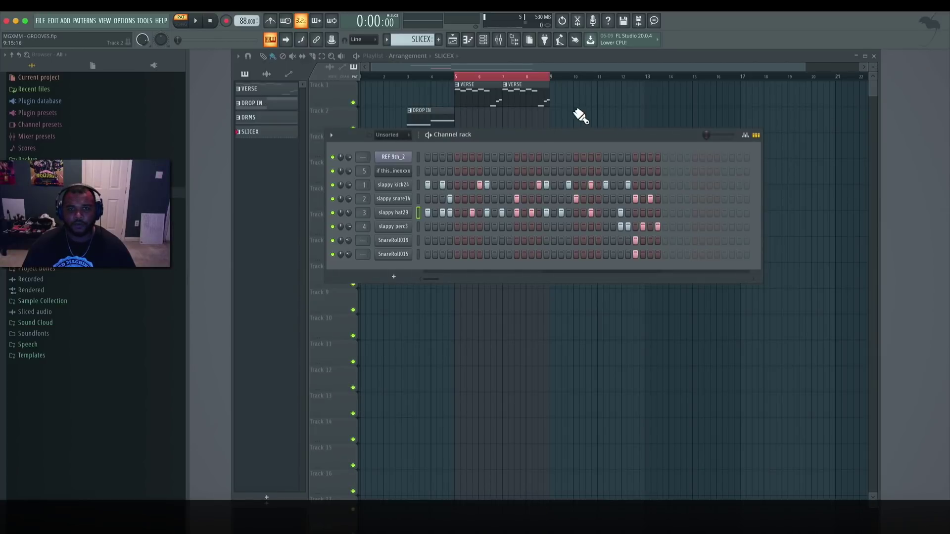
Hide the channel rack, switch to SONG mode, and play the arrangement from bar 5, then stop.
{"action": "key", "text": "F6"}
{"action": "left_click", "coordinate": [460, 76]}
{"action": "key", "text": "space"}
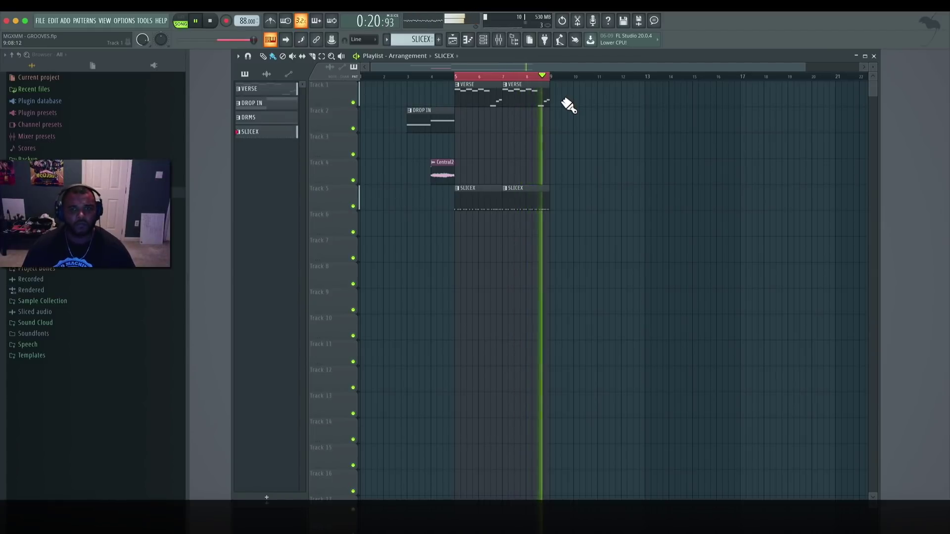
{"action": "key", "text": "space"}
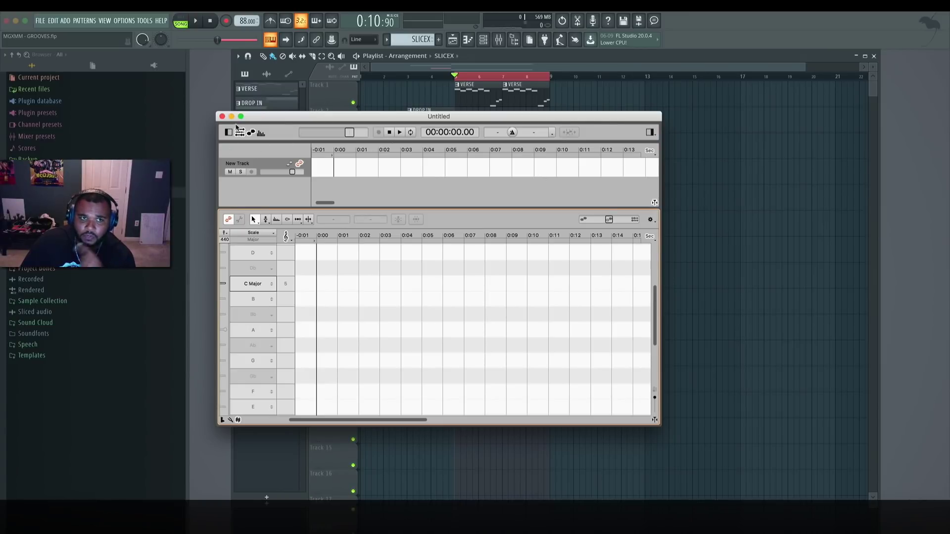
Open the REF 9th audio file in Melodyne and keep Percussive as the detection algorithm.
{"action": "left_click", "coordinate": [69, 5]}
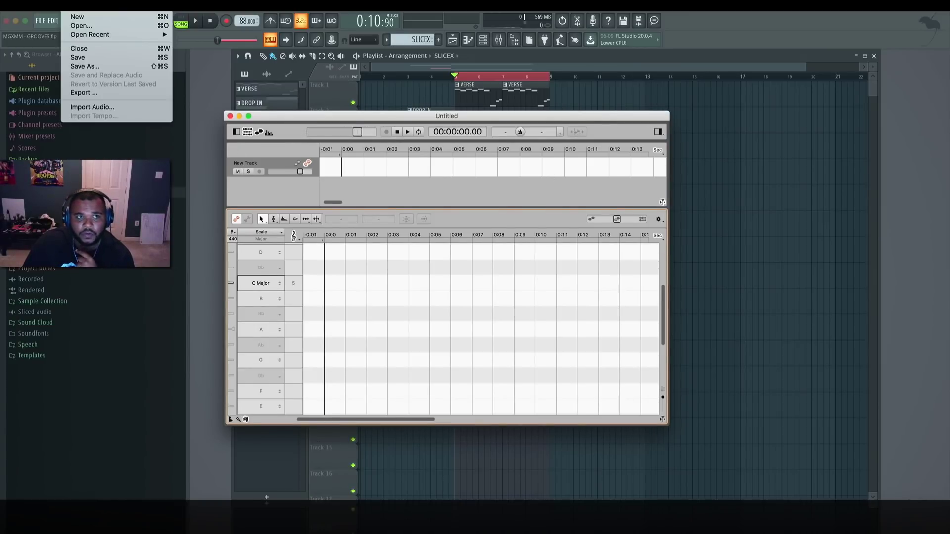
{"action": "left_click", "coordinate": [82, 25]}
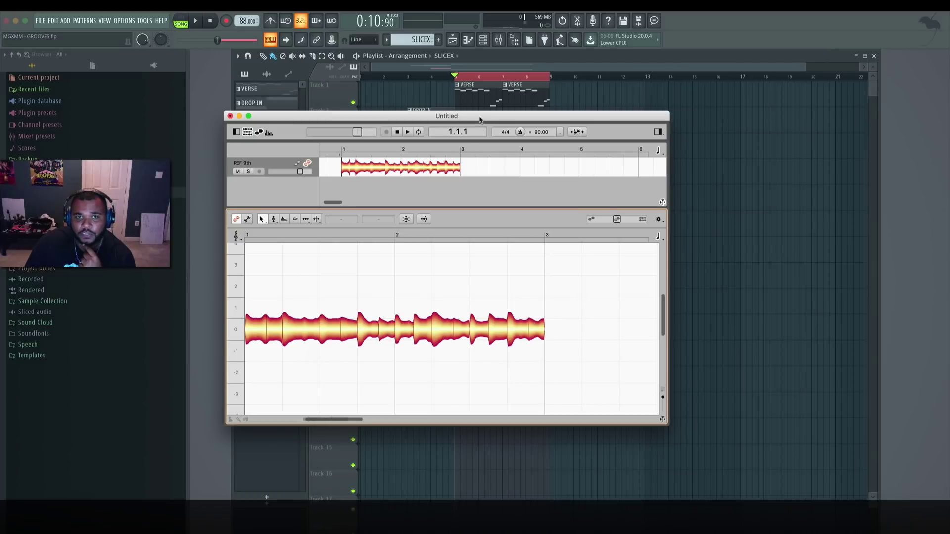
{"action": "left_click_drag", "start_coordinate": [480, 119], "coordinate": [523, 117]}
{"action": "left_click", "coordinate": [106, 5]}
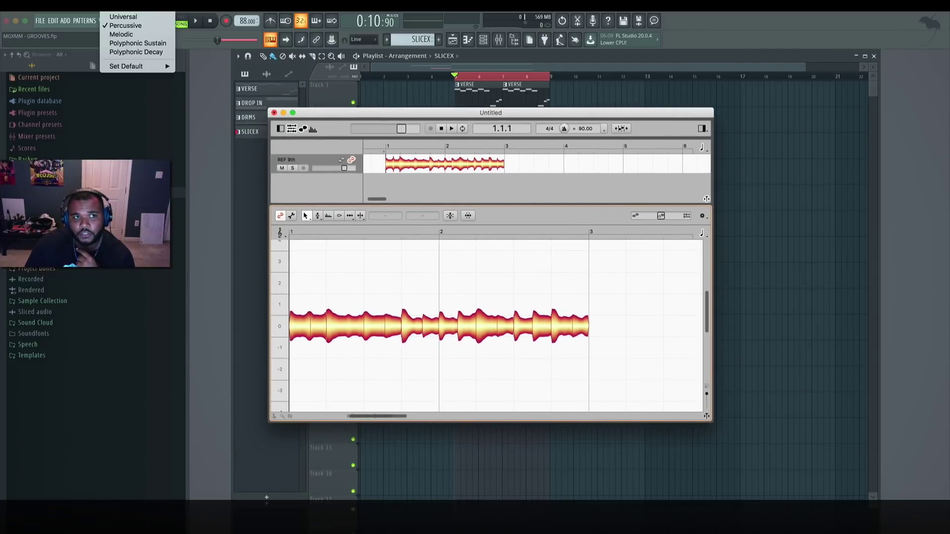
{"action": "left_click", "coordinate": [147, 26]}
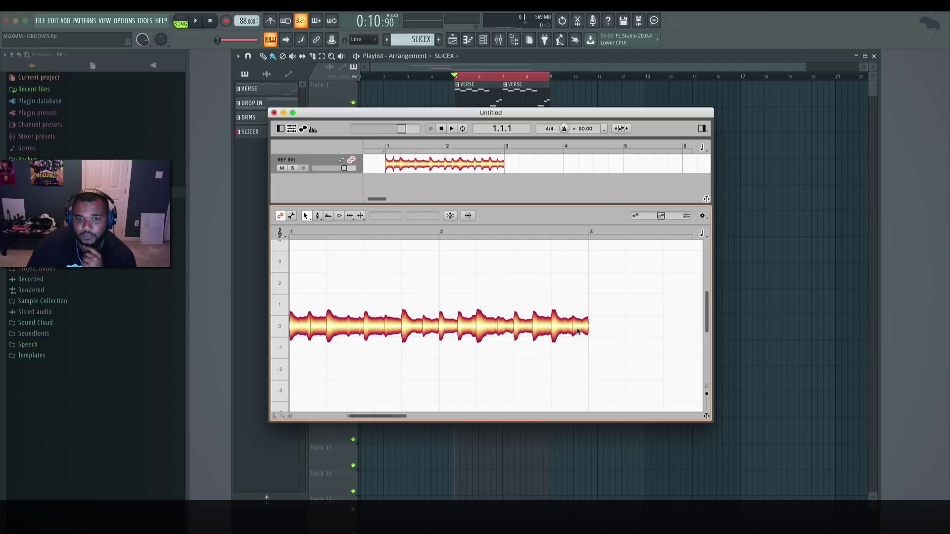
{"action": "left_click", "coordinate": [433, 327]}
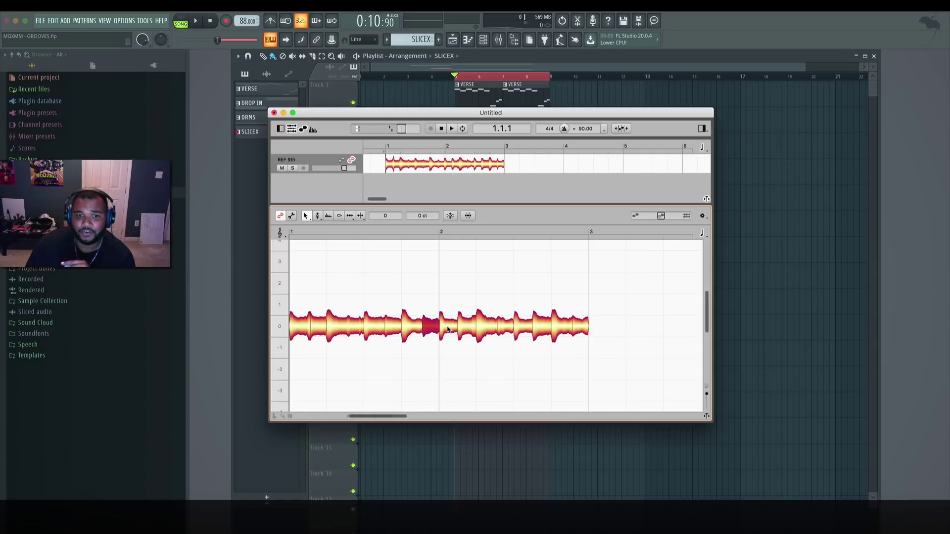
{"action": "left_click", "coordinate": [445, 329]}
{"action": "key", "text": "Right"}
{"action": "key", "text": "Right"}
{"action": "left_click", "coordinate": [445, 329]}
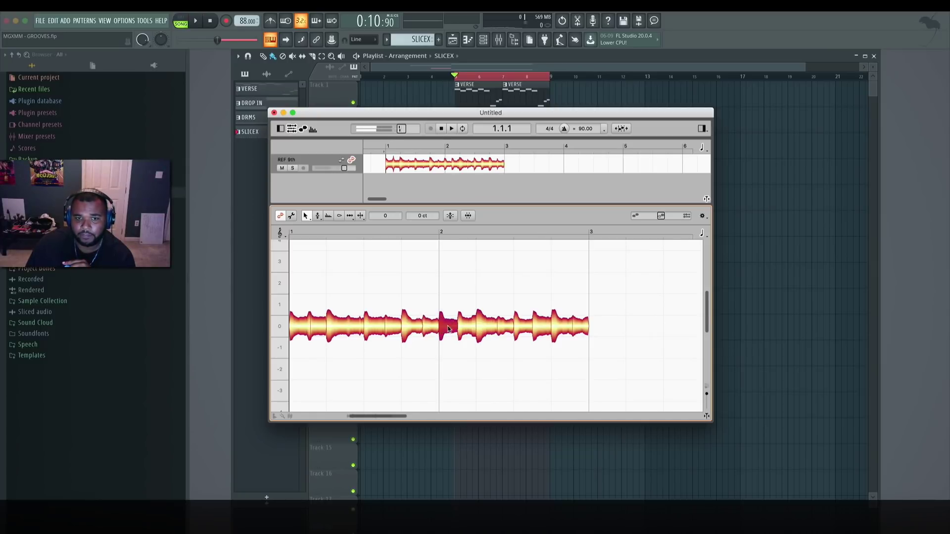
{"action": "left_click", "coordinate": [484, 324]}
{"action": "left_click", "coordinate": [510, 325]}
{"action": "left_click", "coordinate": [524, 325]}
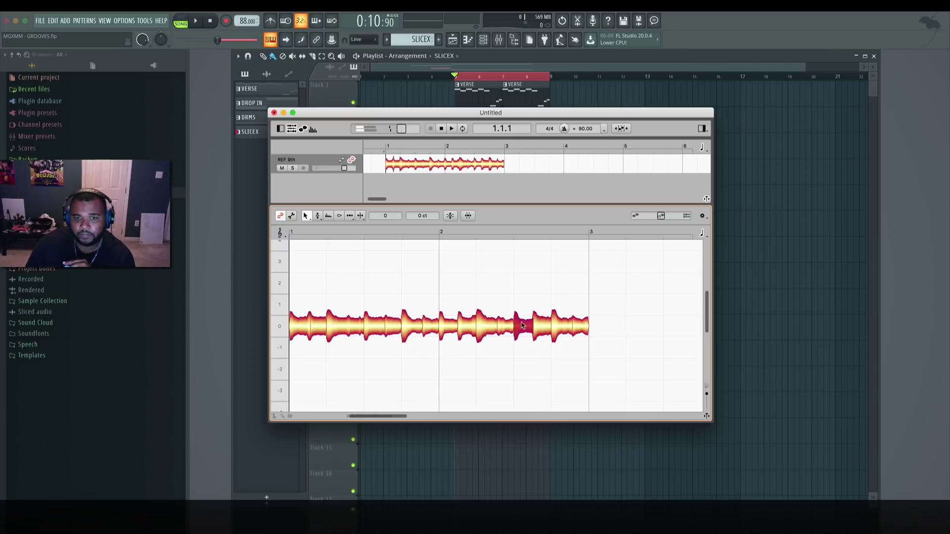
{"action": "left_click", "coordinate": [542, 326]}
{"action": "left_click", "coordinate": [576, 327]}
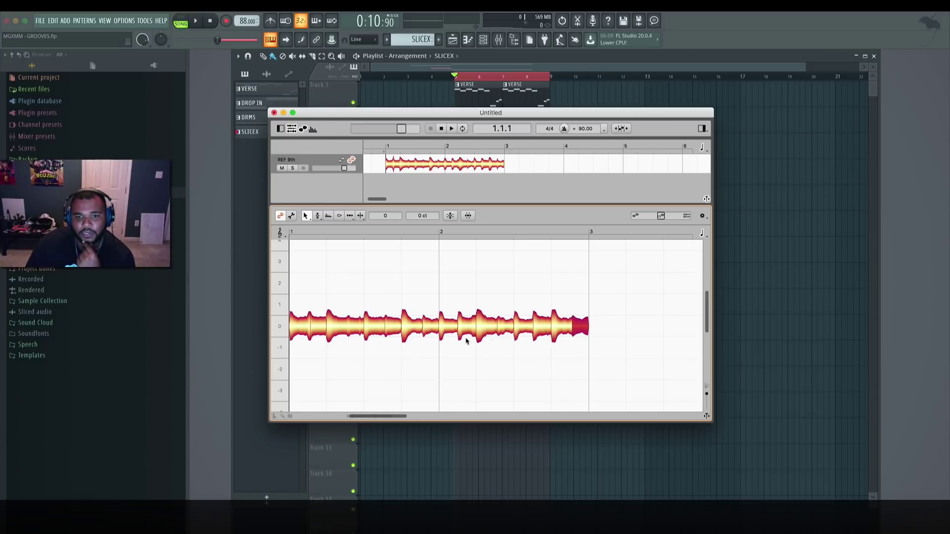
{"action": "left_click", "coordinate": [576, 289]}
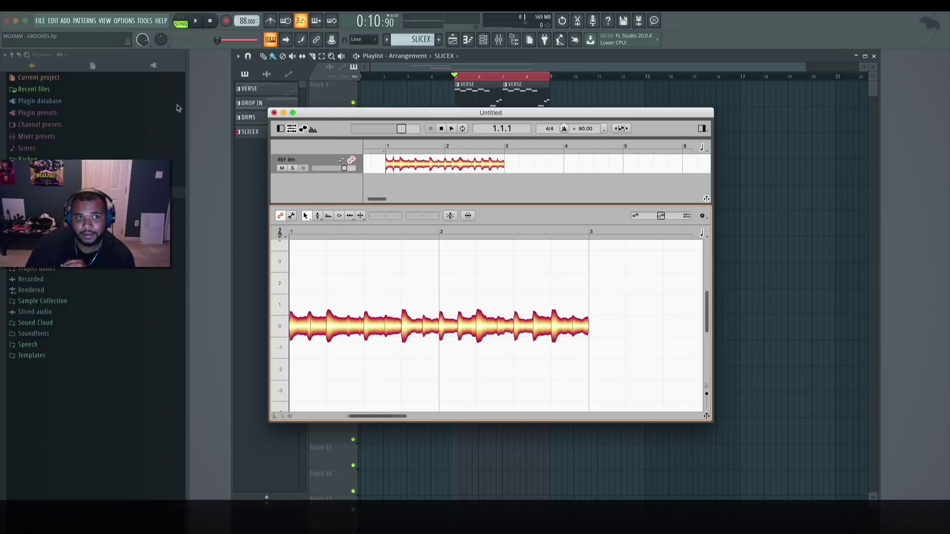
Export the REF 9th notes in MIDI format as REF 9th.mid on the Desktop.
{"action": "left_click", "coordinate": [69, 5]}
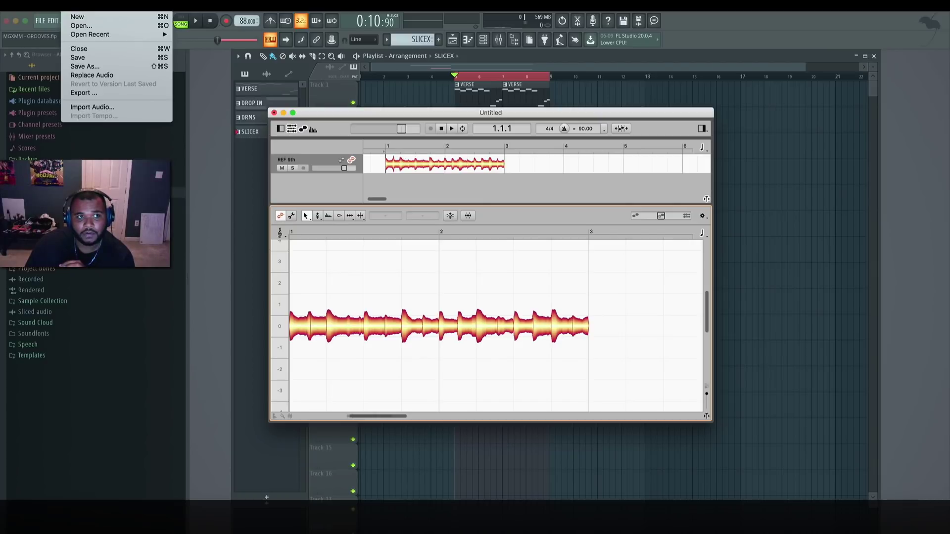
{"action": "left_click", "coordinate": [113, 94]}
{"action": "left_click", "coordinate": [444, 139]}
{"action": "left_click", "coordinate": [425, 144]}
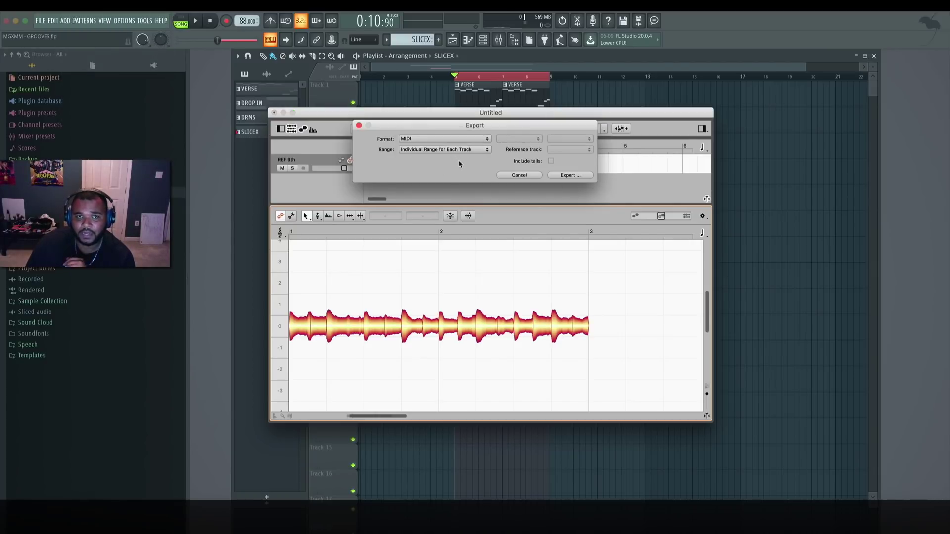
{"action": "key", "text": "Escape"}
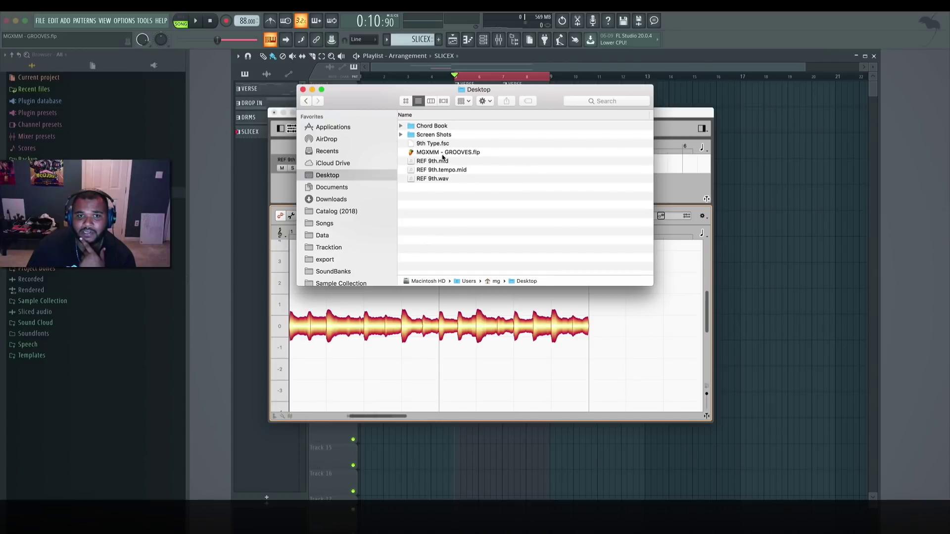
{"action": "left_click", "coordinate": [441, 161]}
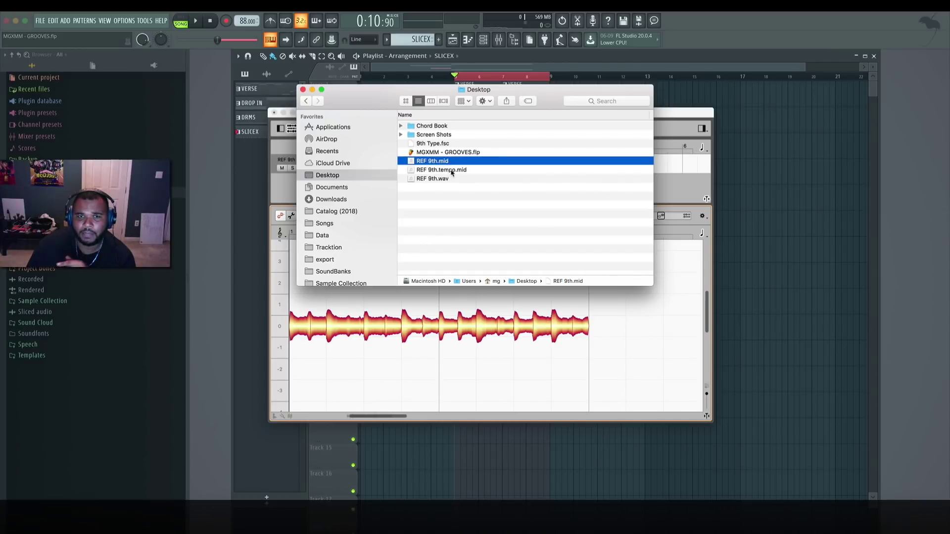
{"action": "left_click", "coordinate": [448, 170]}
Rename the new DRMS #2 pattern to MELODYNE.
{"action": "right_click", "coordinate": [267, 134]}
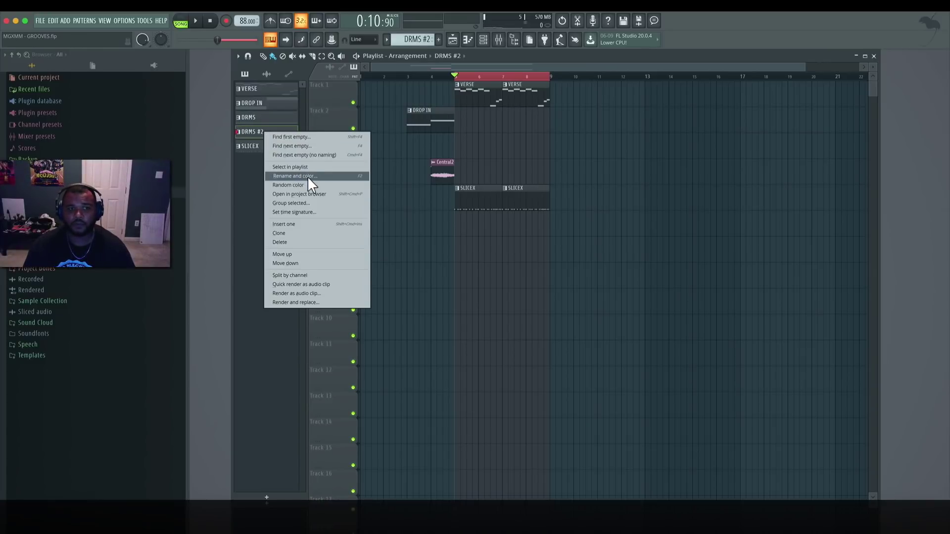
{"action": "left_click", "coordinate": [307, 176]}
{"action": "type", "text": "MELODYNE"}
{"action": "key", "text": "Return"}
Open the REF 9th_2 channel in the piano roll from the channel rack.
{"action": "key", "text": "F6"}
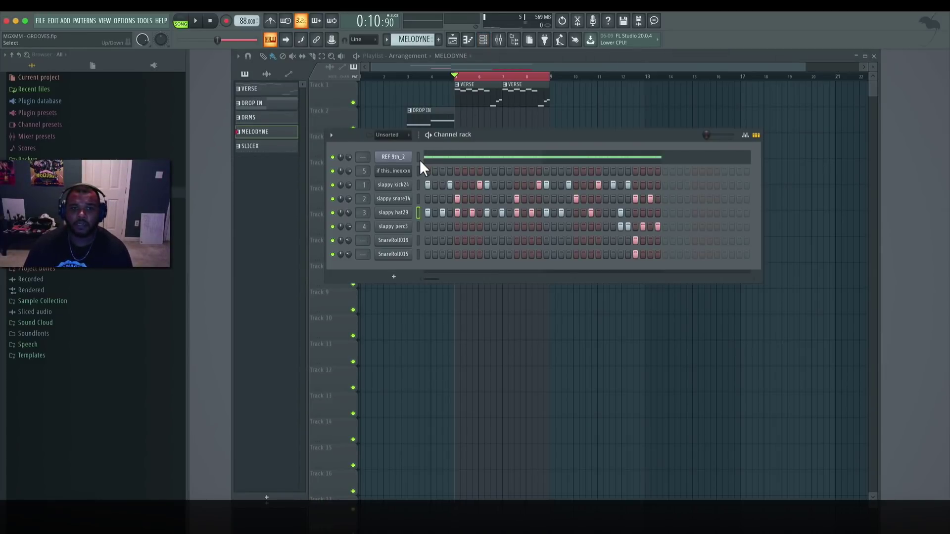
{"action": "left_click", "coordinate": [418, 157]}
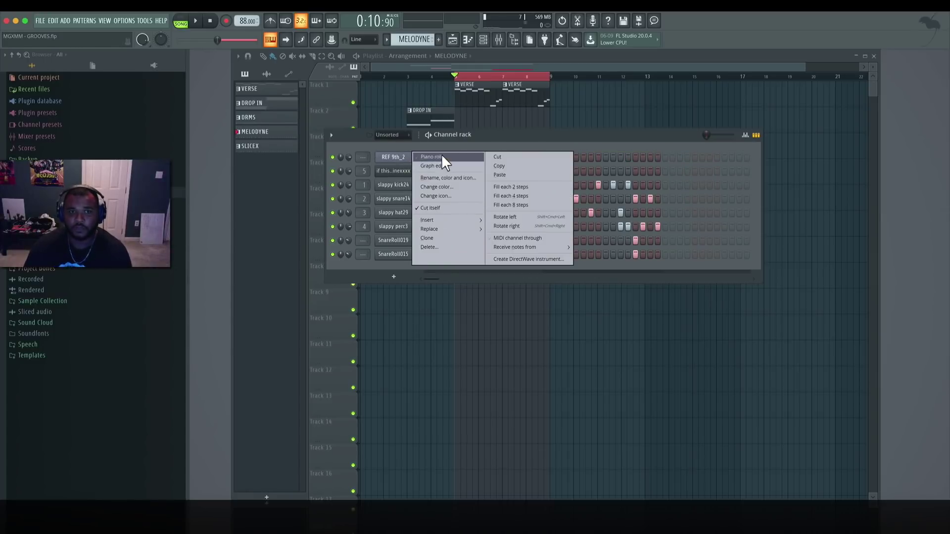
{"action": "left_click", "coordinate": [435, 156]}
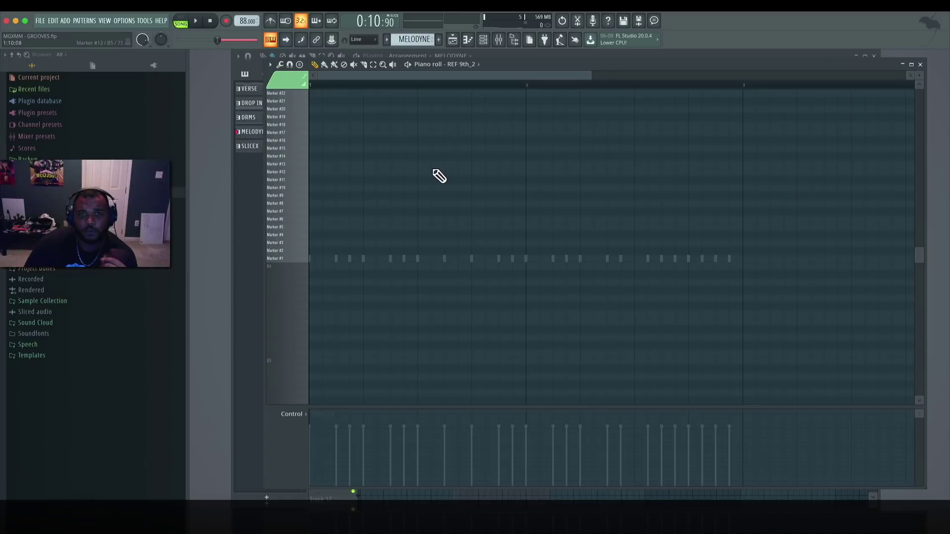
Import REF 9th.mid into the piano roll as notes and velocities.
{"action": "left_click", "coordinate": [271, 64]}
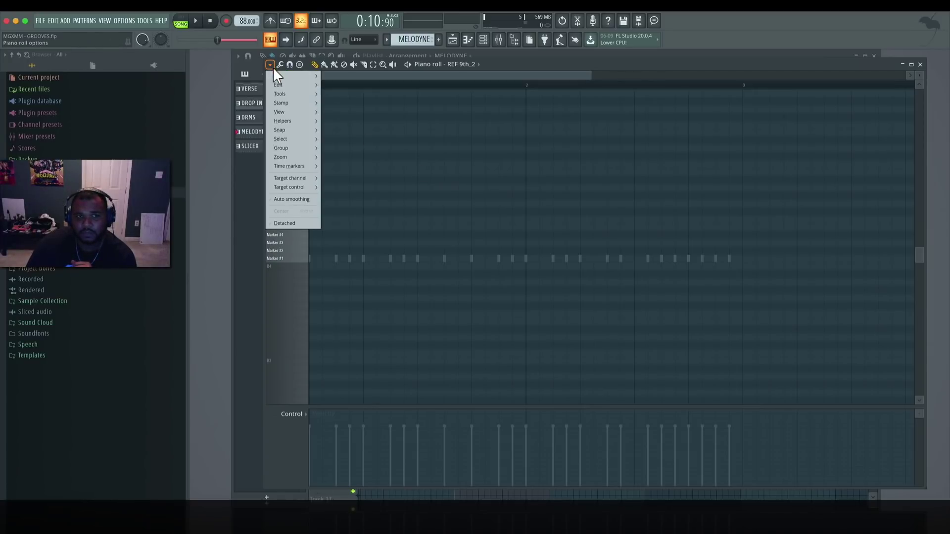
{"action": "mouse_move", "coordinate": [281, 75]}
{"action": "left_click", "coordinate": [378, 105]}
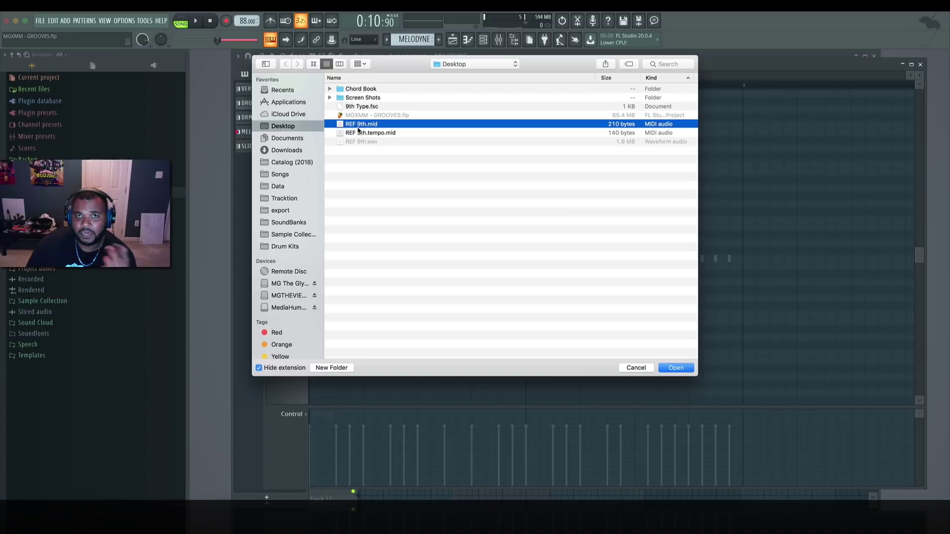
{"action": "left_click", "coordinate": [674, 368]}
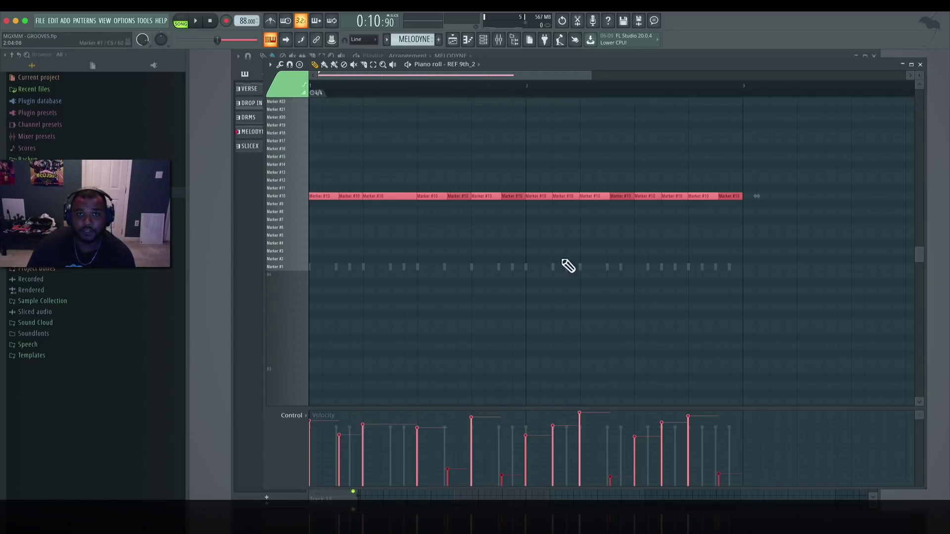
Save the notes as the score file REF 9th Melodyne and close the piano roll.
{"action": "left_click", "coordinate": [269, 65]}
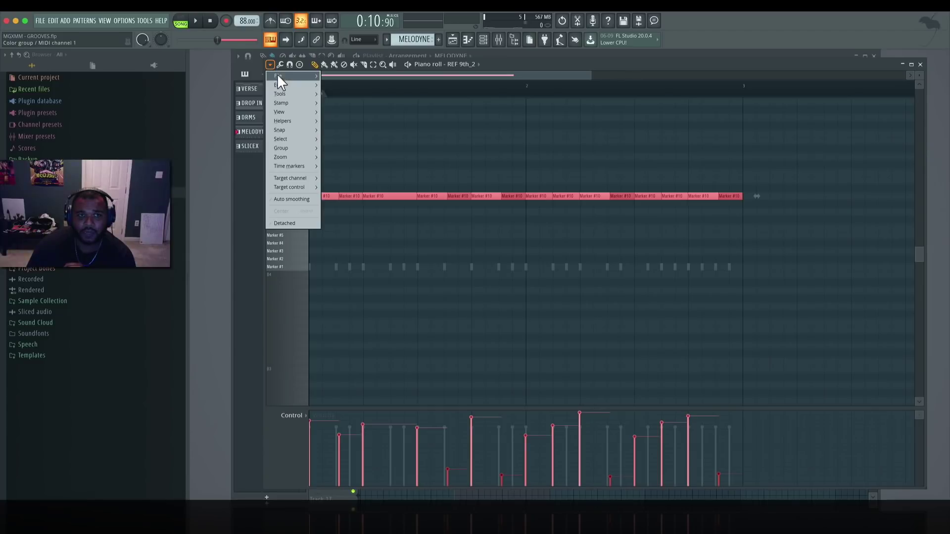
{"action": "mouse_move", "coordinate": [280, 75]}
{"action": "left_click", "coordinate": [371, 93]}
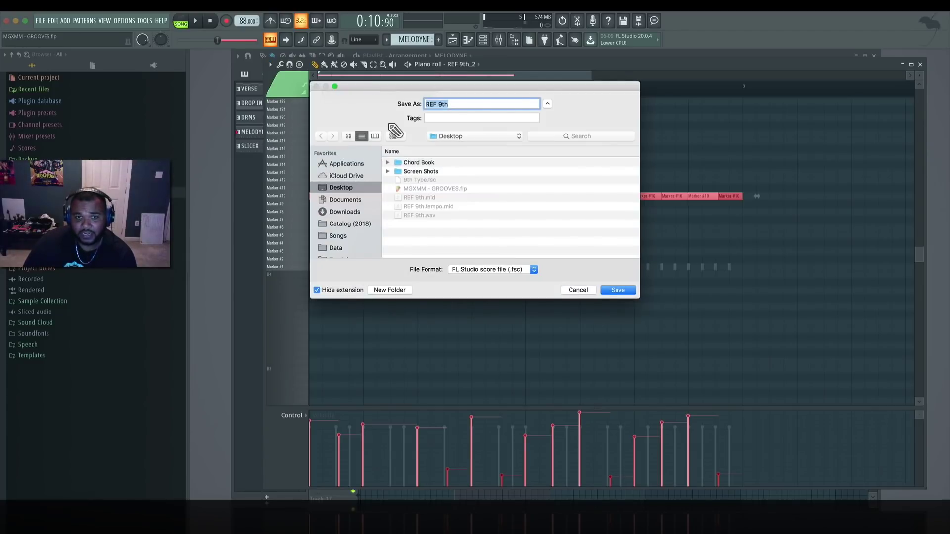
{"action": "type", "text": "Melodyne"}
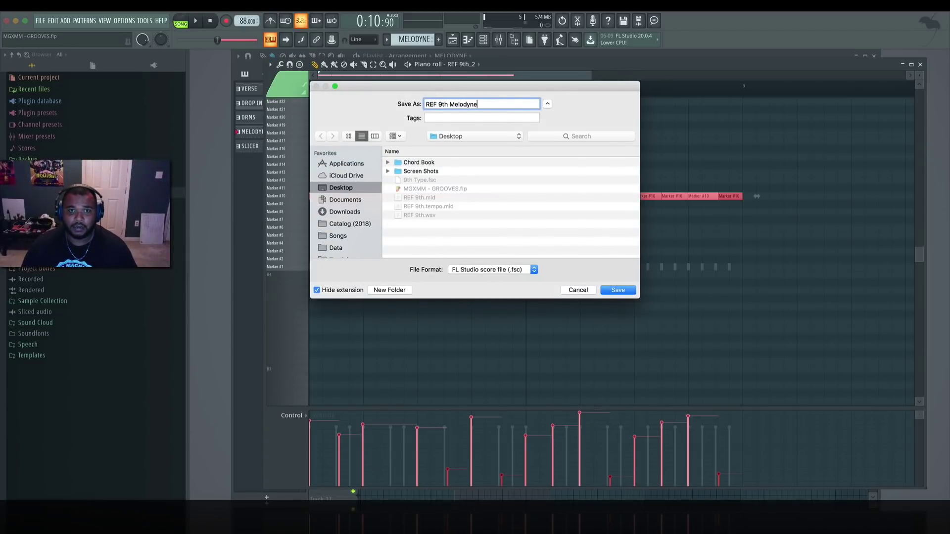
{"action": "key", "text": "Return"}
{"action": "left_click", "coordinate": [920, 64]}
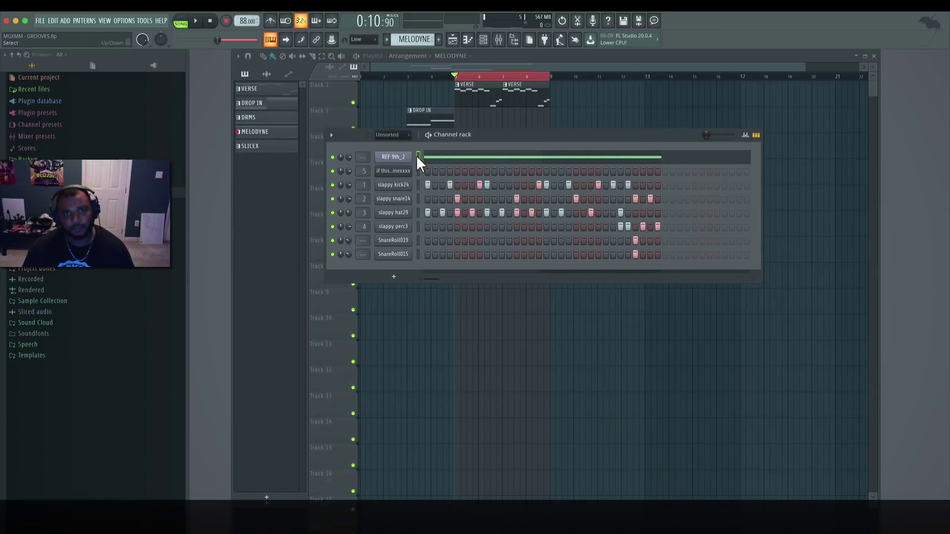
Select all slappy kick24 notes and load REF 9th Melodyne as the quantize template.
{"action": "right_click", "coordinate": [411, 182]}
{"action": "left_click", "coordinate": [432, 193]}
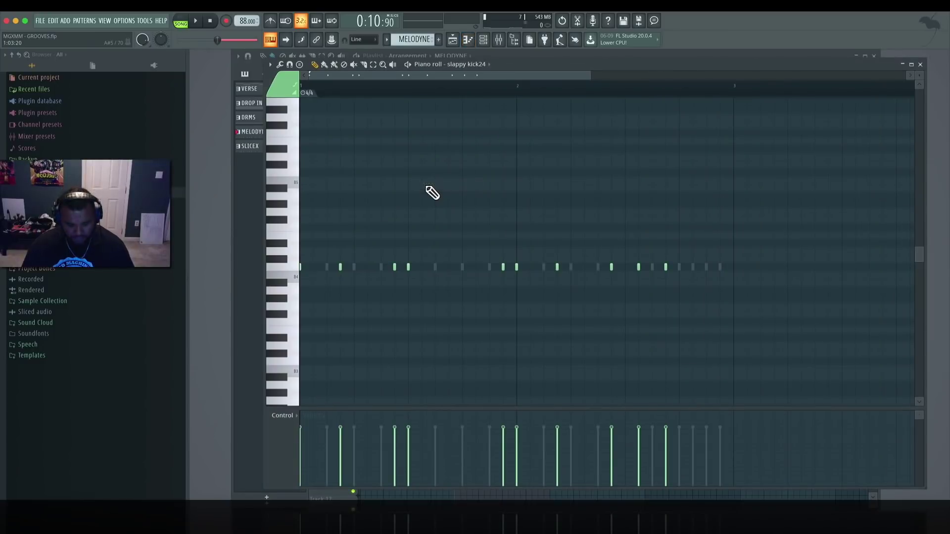
{"action": "key", "text": "ctrl+a"}
{"action": "key", "text": "alt+q"}
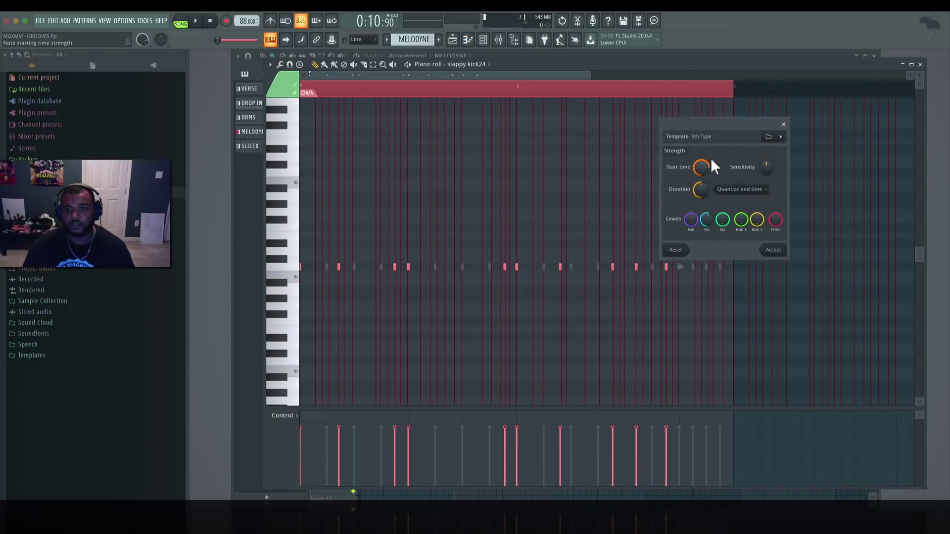
{"action": "left_click", "coordinate": [768, 138]}
{"action": "left_click", "coordinate": [640, 209]}
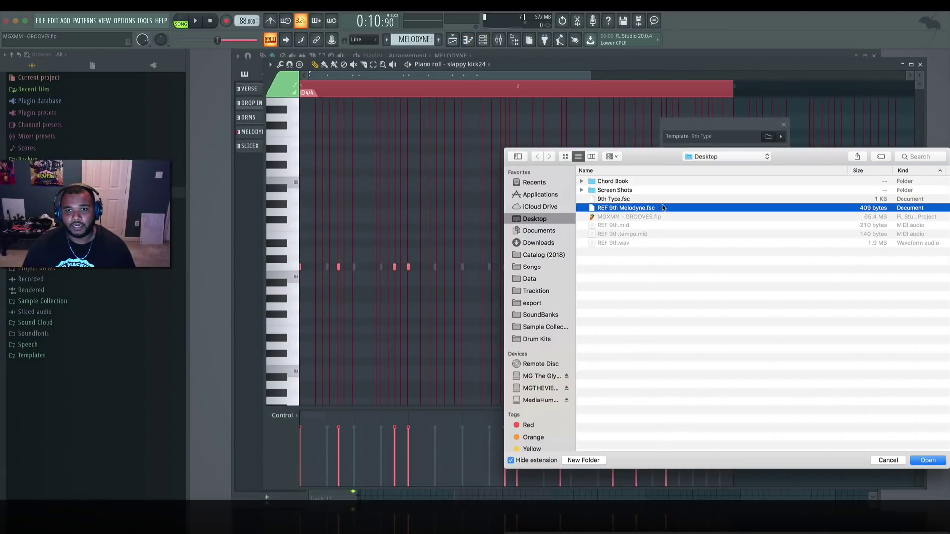
{"action": "left_click", "coordinate": [934, 461]}
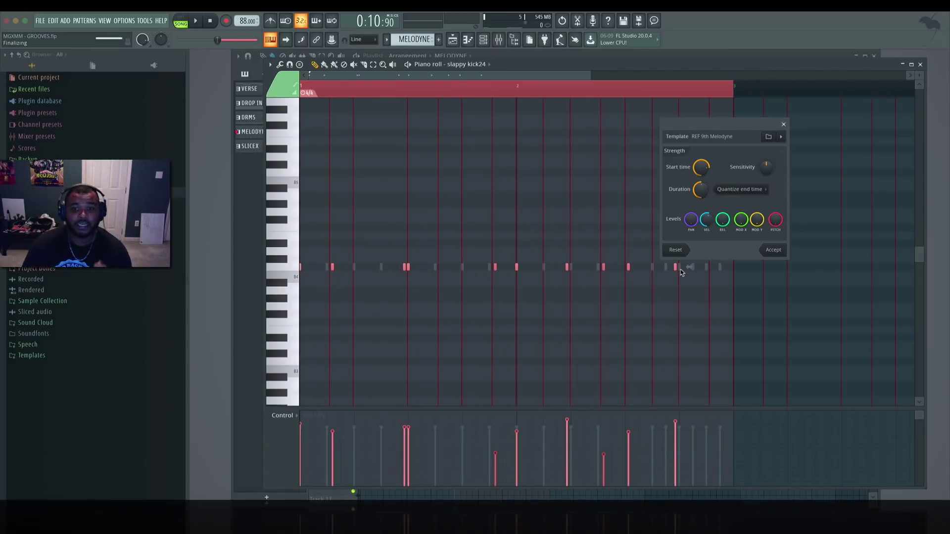
Set quantize start time to about 11% and velocity to 100%, then accept.
{"action": "mouse_move", "coordinate": [700, 167]}
{"action": "left_mouse_down"}
{"action": "mouse_move", "coordinate": [701, 152]}
{"action": "mouse_move", "coordinate": [700, 178]}
{"action": "mouse_move", "coordinate": [691, 162]}
{"action": "left_mouse_up"}
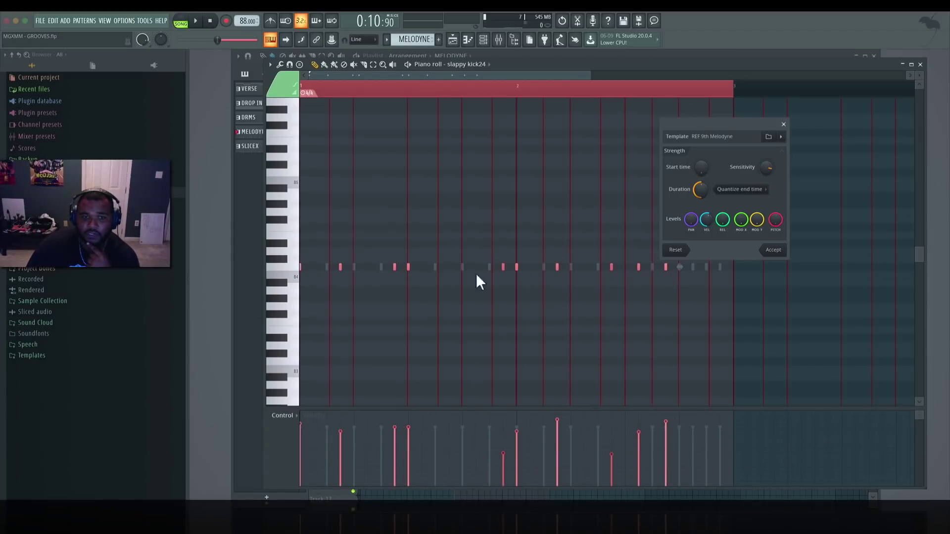
{"action": "left_click_drag", "start_coordinate": [702, 166], "coordinate": [702, 163]}
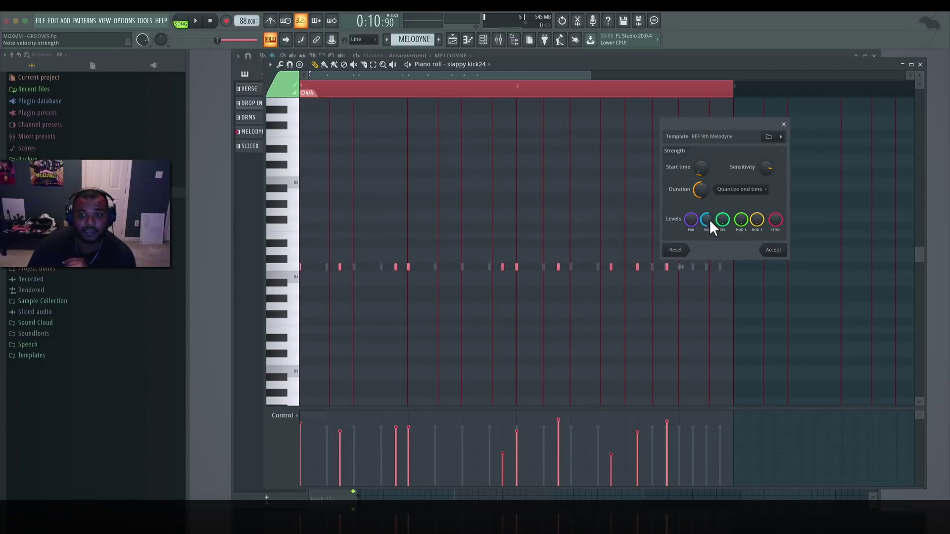
{"action": "mouse_move", "coordinate": [708, 219]}
{"action": "left_mouse_down"}
{"action": "mouse_move", "coordinate": [708, 209]}
{"action": "mouse_move", "coordinate": [708, 221]}
{"action": "left_mouse_up"}
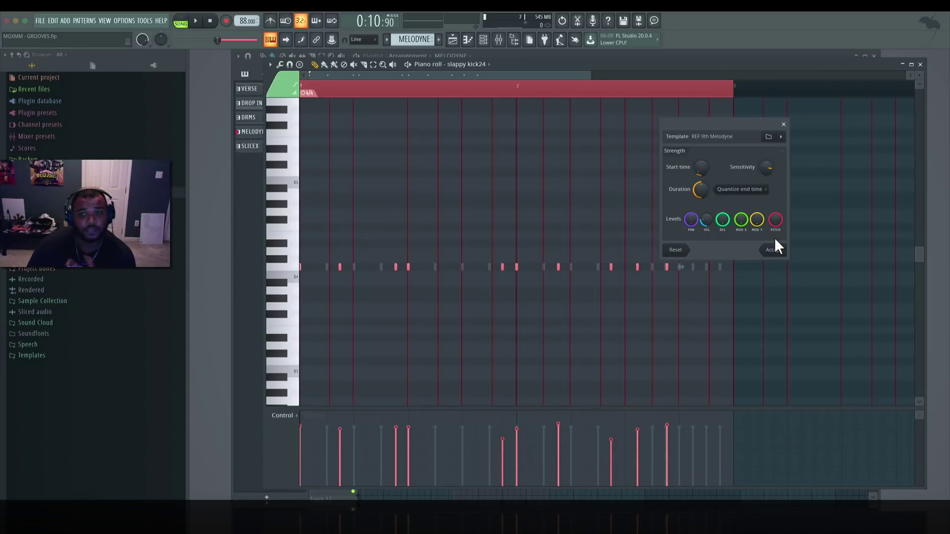
{"action": "left_click", "coordinate": [773, 250]}
{"action": "key", "text": "F7"}
Quantize the slappy snare14 notes to the template with start time at 48%.
{"action": "right_click", "coordinate": [409, 196]}
{"action": "left_click", "coordinate": [428, 198]}
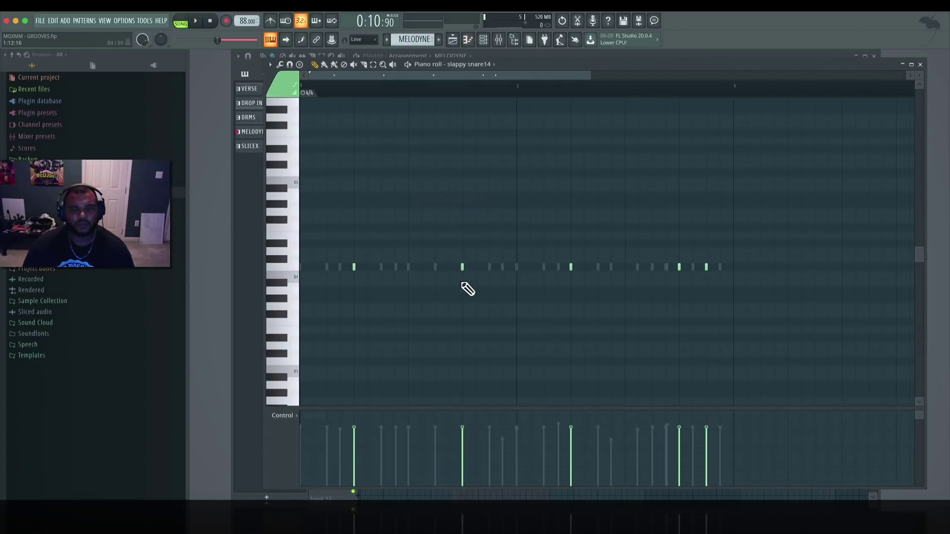
{"action": "key", "text": "alt+q"}
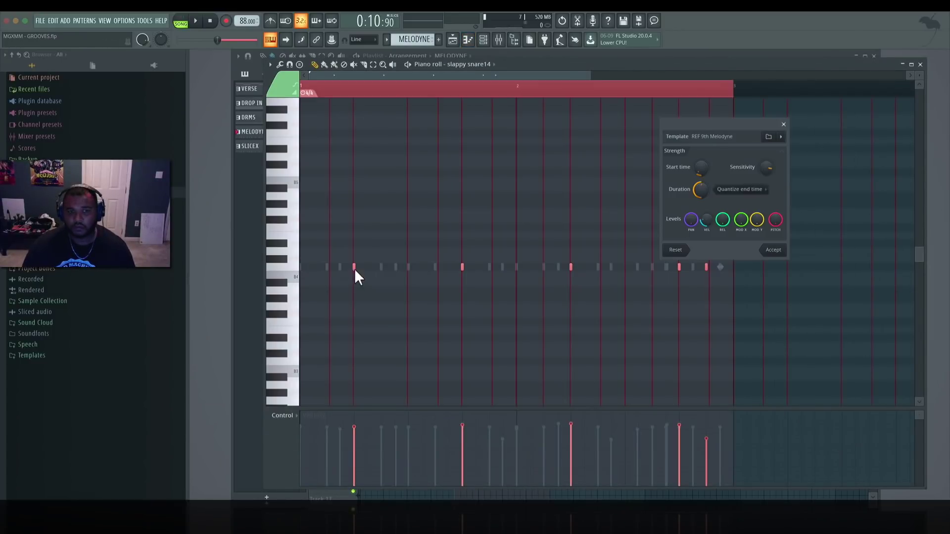
{"action": "left_click_drag", "start_coordinate": [697, 154], "coordinate": [706, 428]}
{"action": "left_click_drag", "start_coordinate": [700, 167], "coordinate": [700, 148]}
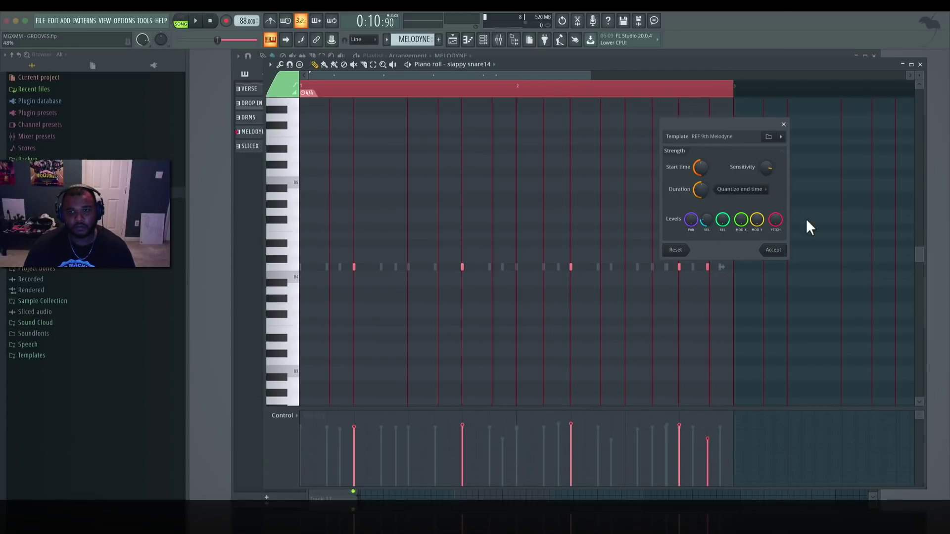
{"action": "left_click", "coordinate": [773, 250]}
{"action": "key", "text": "F6"}
Quantize the slappy hat29 notes to the template with start time at 64%.
{"action": "right_click", "coordinate": [400, 214]}
{"action": "left_click", "coordinate": [431, 212]}
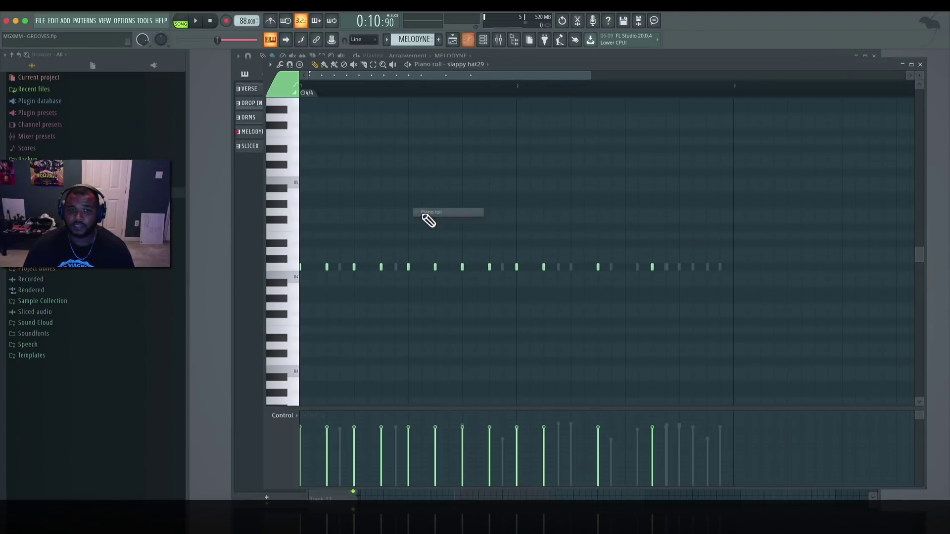
{"action": "key", "text": "alt+q"}
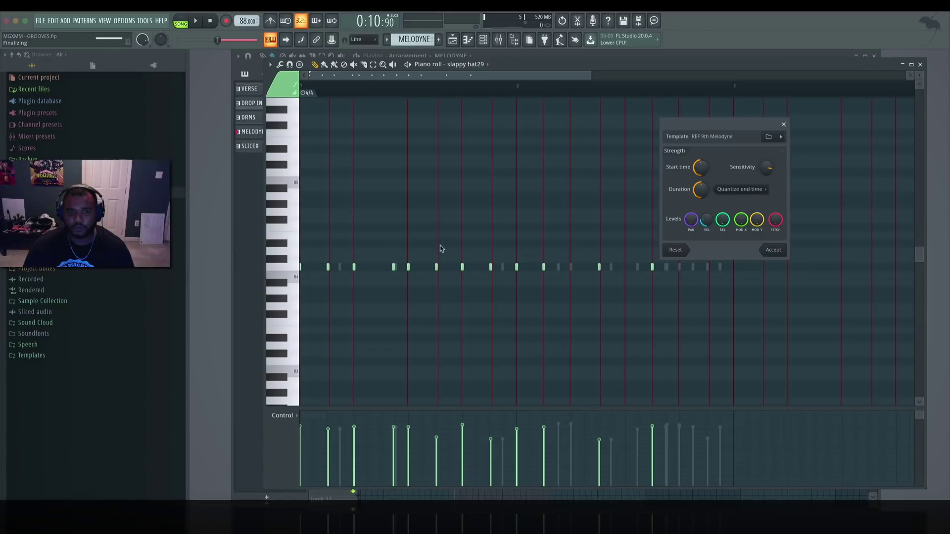
{"action": "left_click_drag", "start_coordinate": [697, 171], "coordinate": [697, 193]}
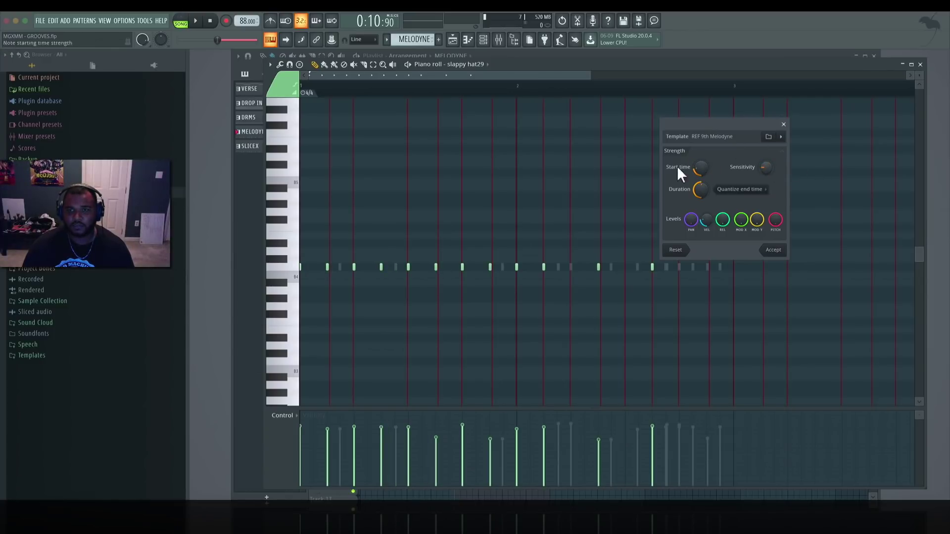
{"action": "left_click_drag", "start_coordinate": [678, 169], "coordinate": [679, 149]}
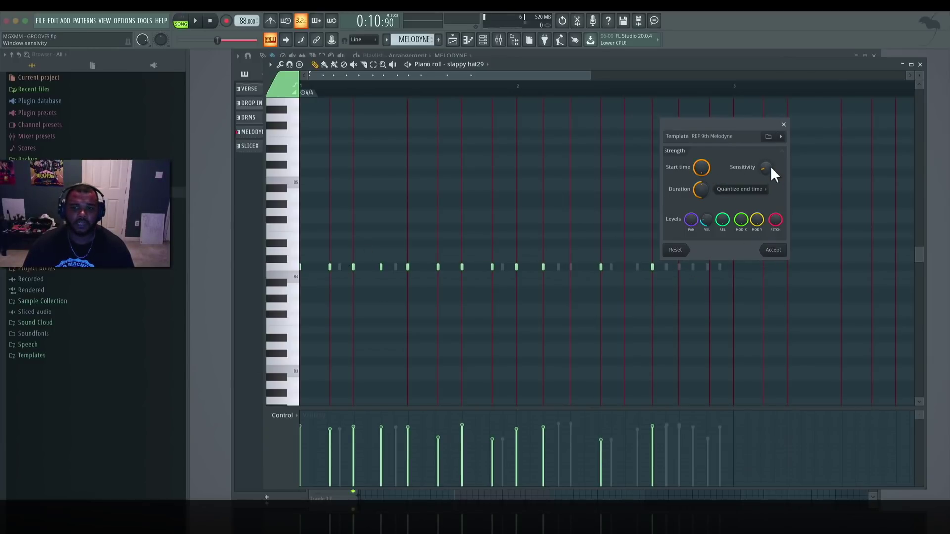
{"action": "left_click", "coordinate": [784, 250]}
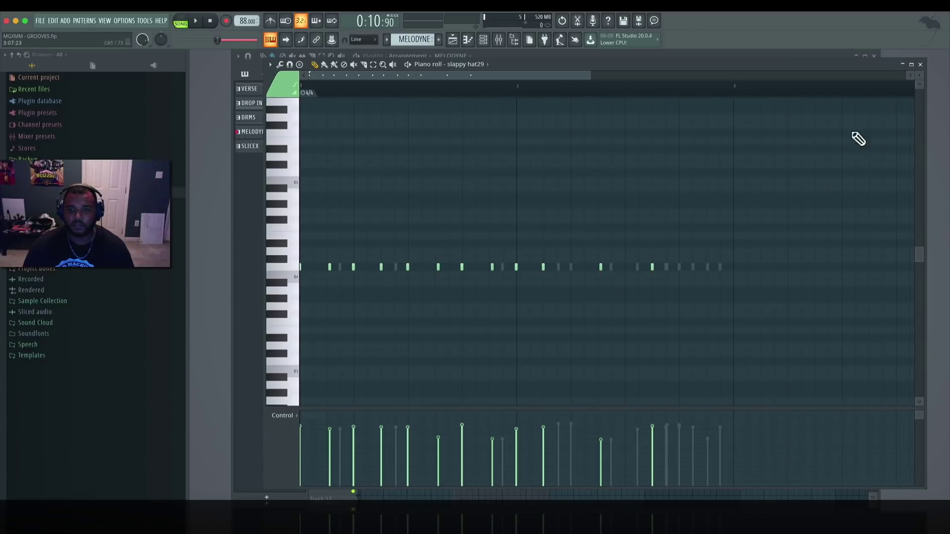
{"action": "left_click", "coordinate": [920, 64]}
Play the MELODYNE pattern in PAT mode, then briefly reopen and close the slappy hat29 piano roll.
{"action": "left_click", "coordinate": [184, 25]}
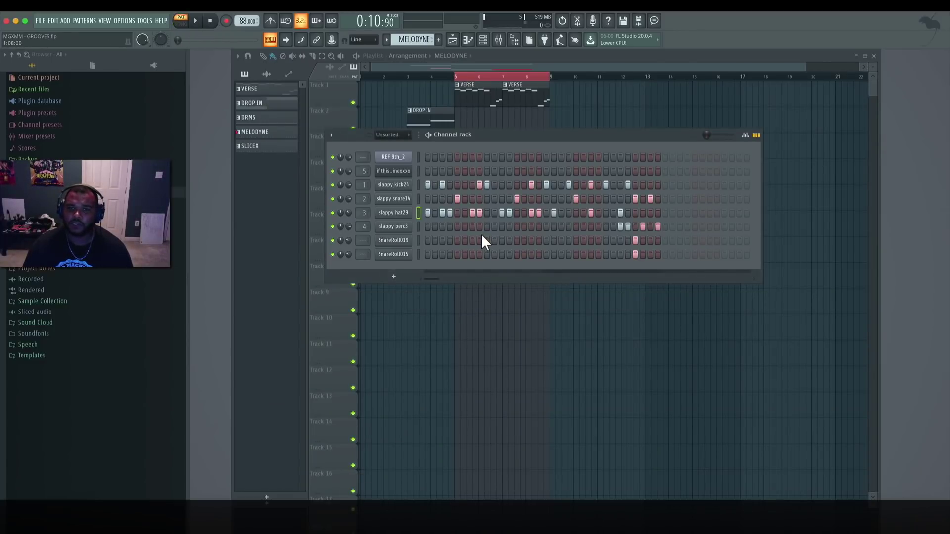
{"action": "key", "text": "space"}
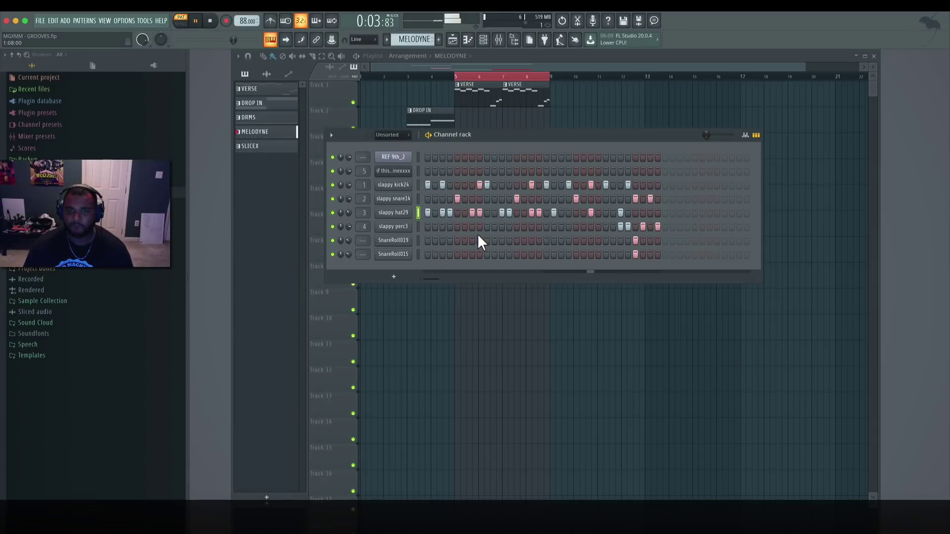
{"action": "key", "text": "space"}
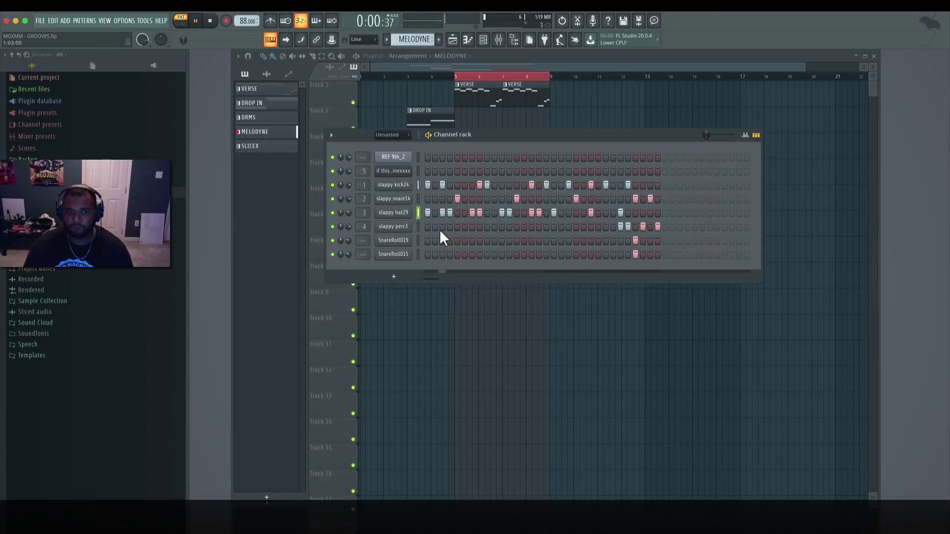
{"action": "right_click", "coordinate": [399, 214]}
{"action": "left_click", "coordinate": [431, 213]}
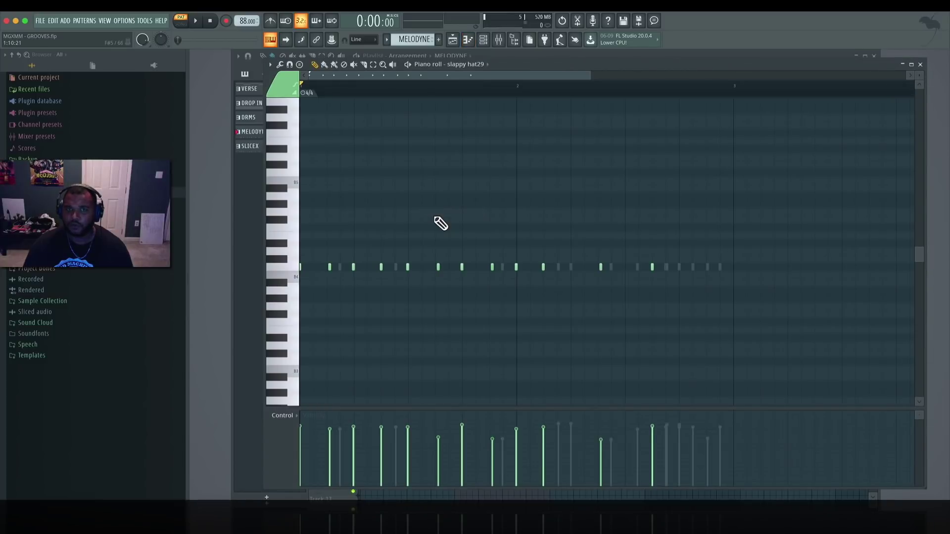
{"action": "key", "text": "F7"}
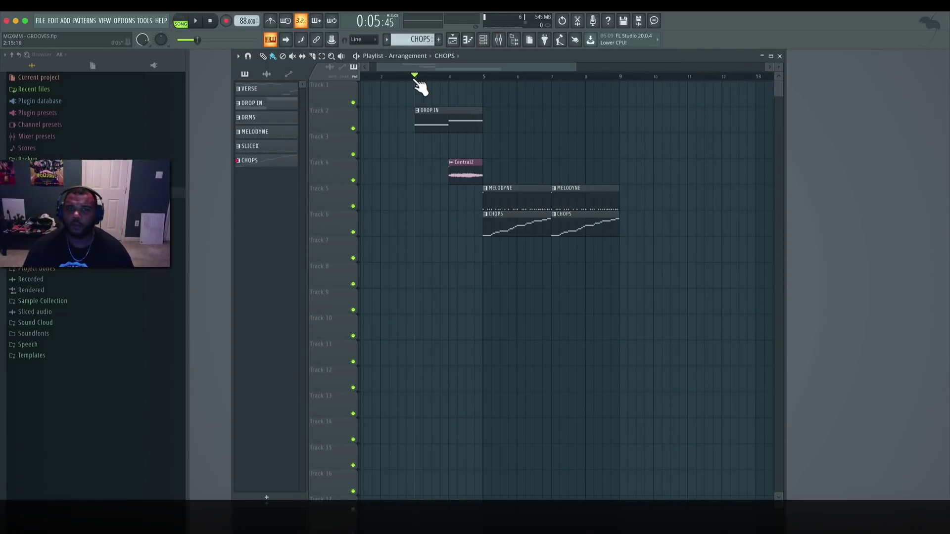
Play the arrangement from bar 3, then paint a VERSE clip onto Track 5 at bar 9.
{"action": "key", "text": "space"}
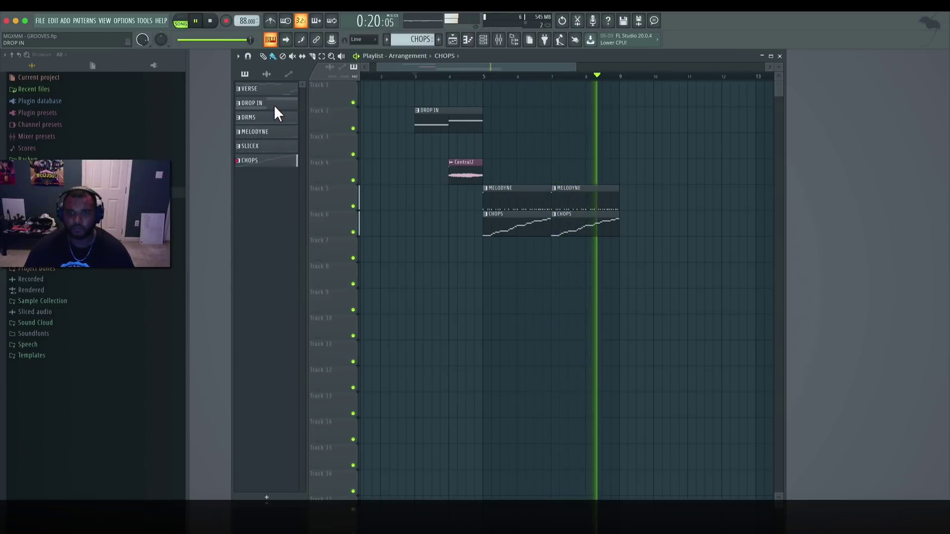
{"action": "key", "text": "space"}
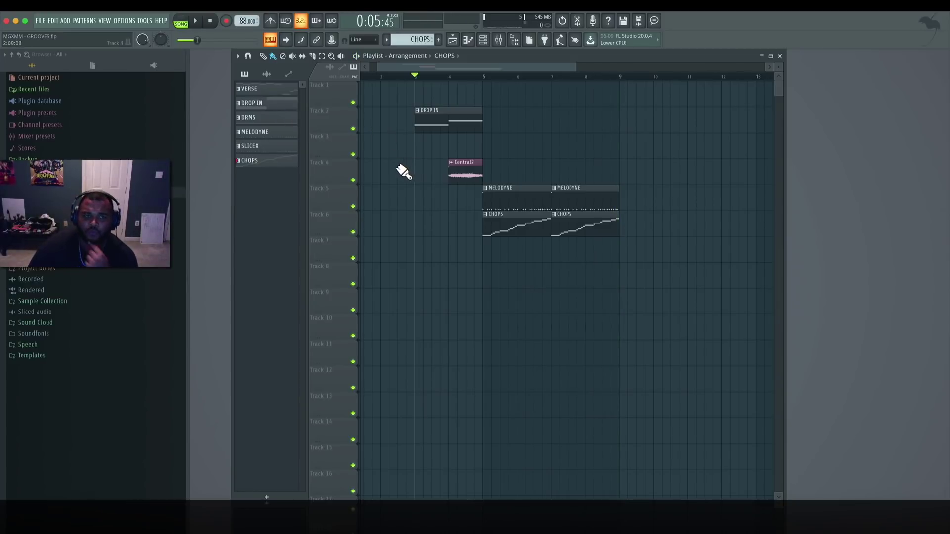
{"action": "left_click", "coordinate": [267, 90]}
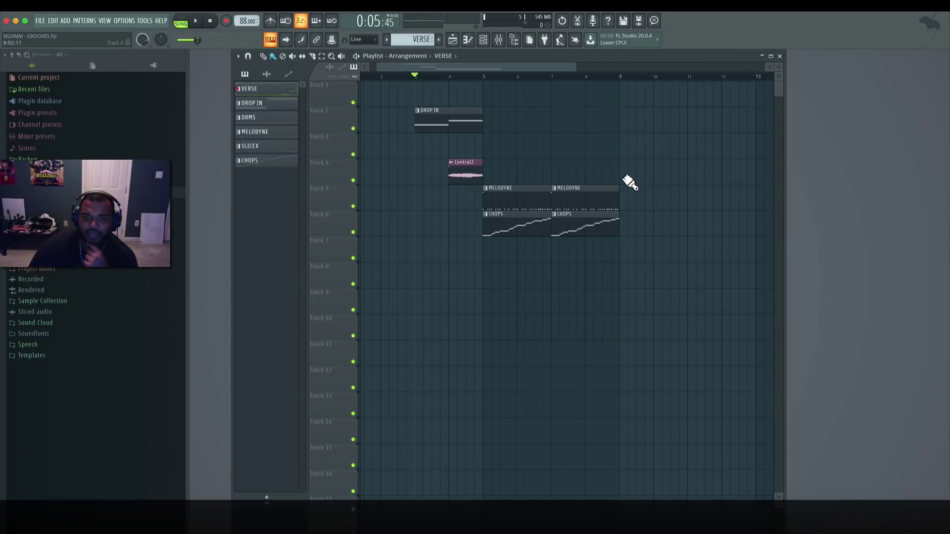
{"action": "left_click_drag", "start_coordinate": [630, 188], "coordinate": [660, 206]}
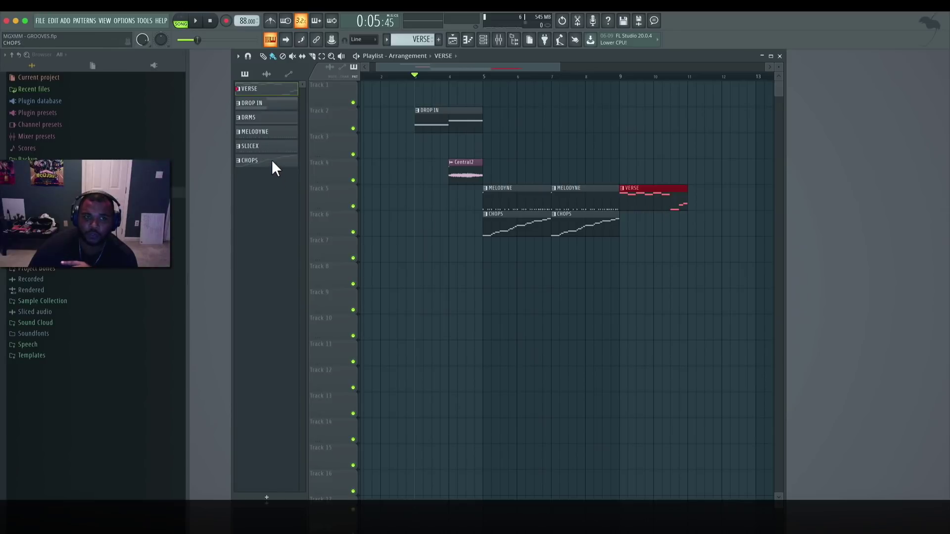